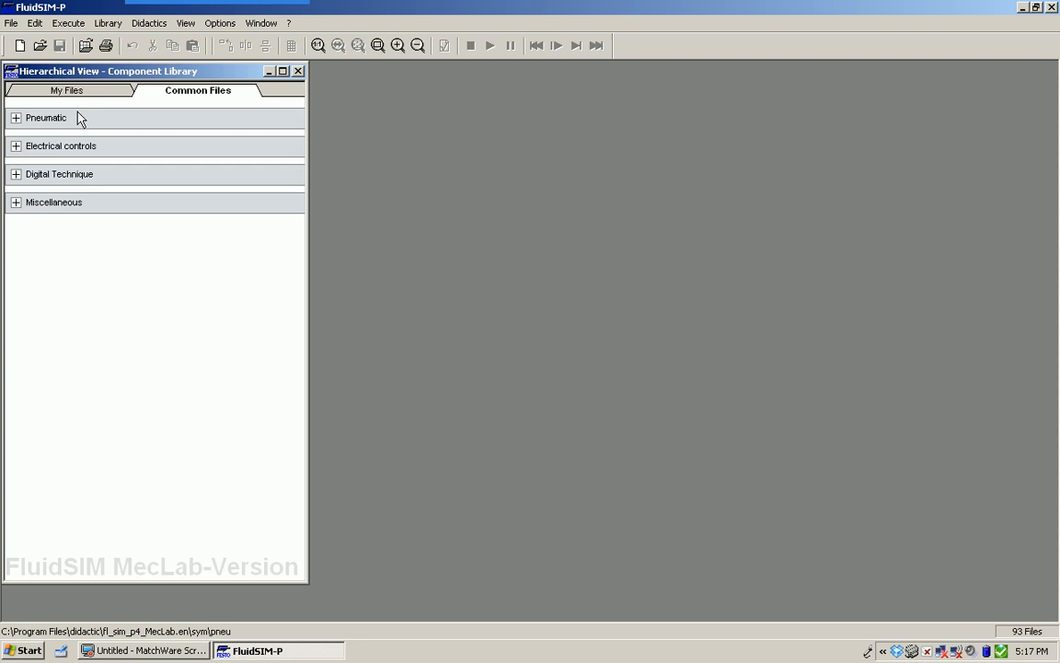
# - Look through the Pneumatic library's supply elements, actuators, valves, valve groups and sensors, leaving the category collapsed
pyautogui.click(16, 119)
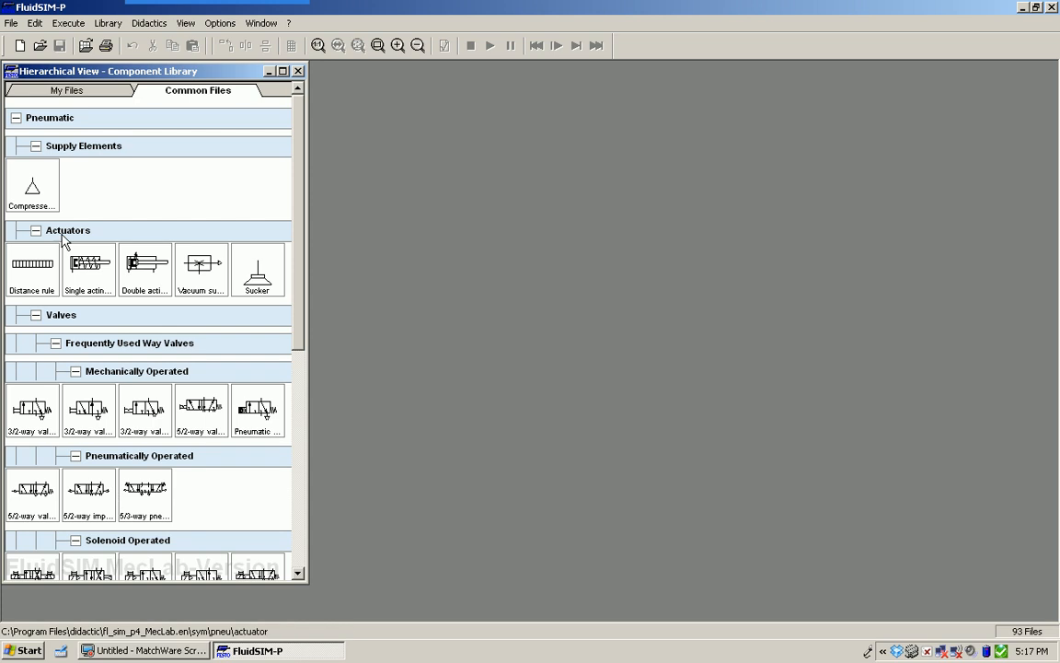
pyautogui.click(36, 148)
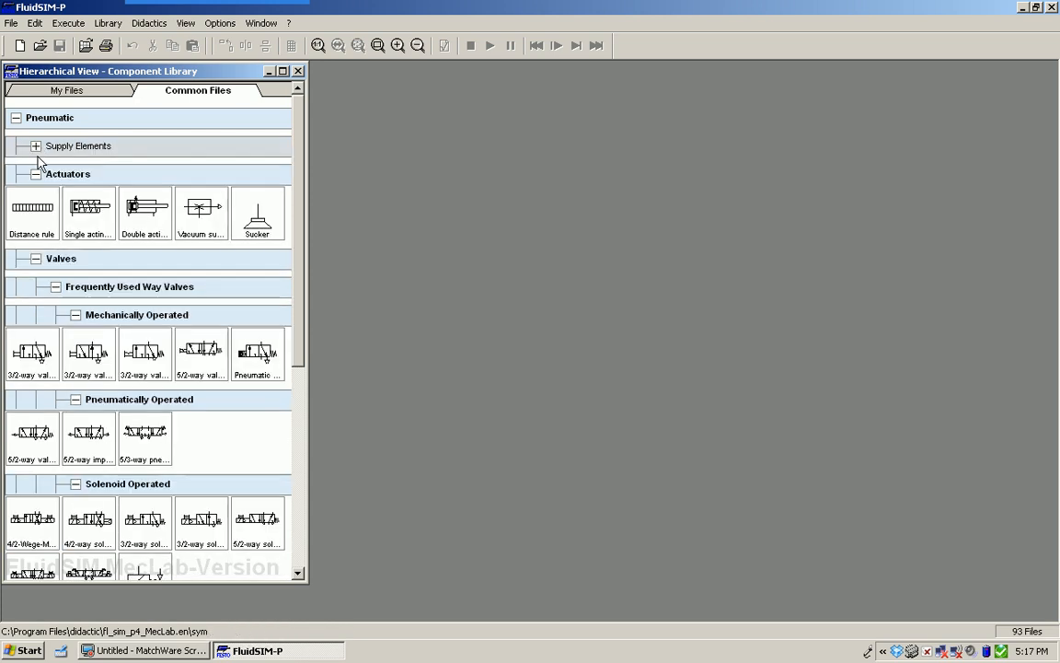
pyautogui.click(36, 175)
pyautogui.click(36, 203)
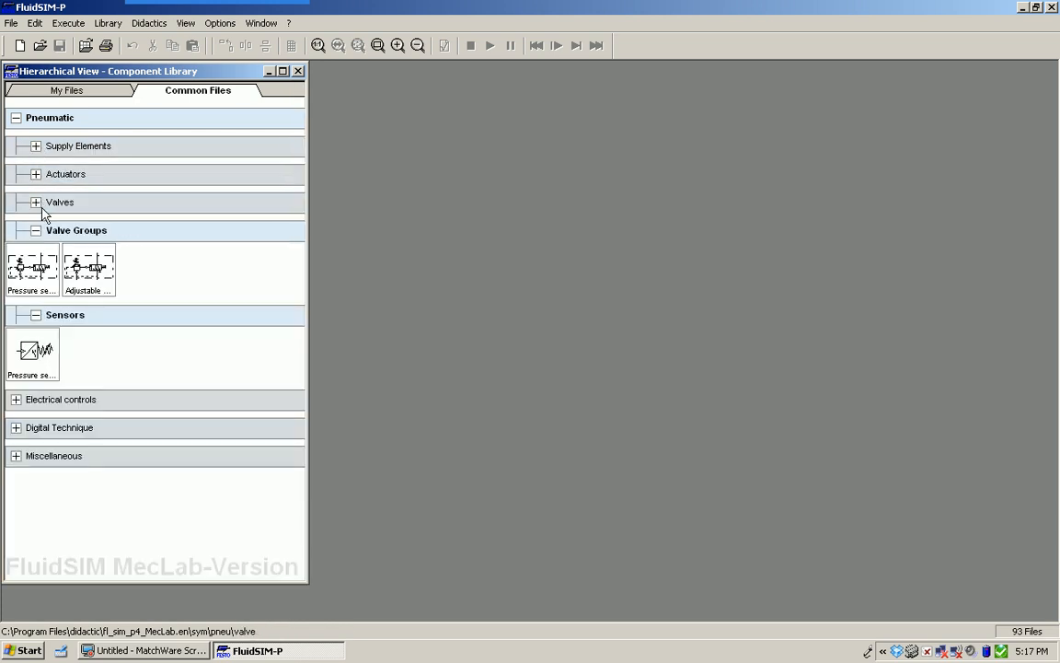
pyautogui.click(36, 230)
pyautogui.click(36, 258)
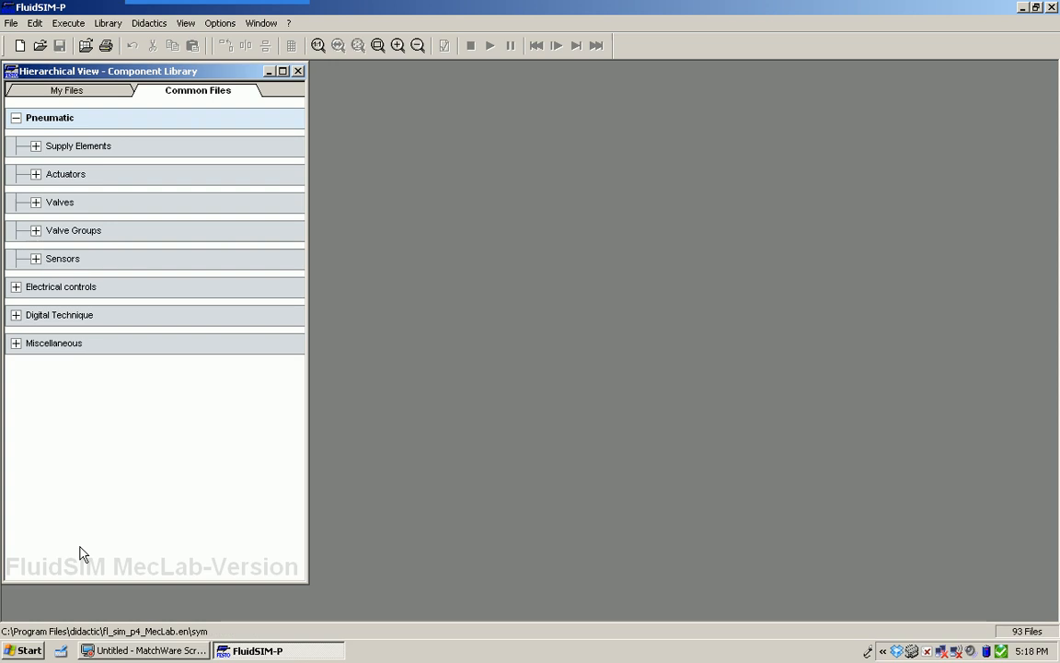
pyautogui.click(36, 201)
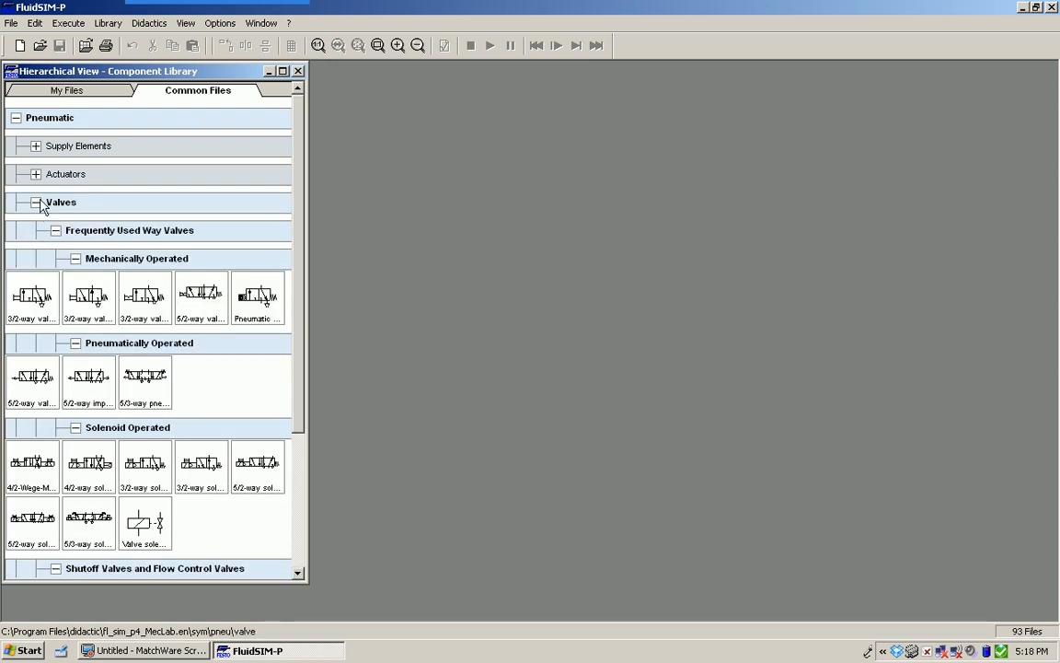
pyautogui.click(36, 202)
pyautogui.click(16, 117)
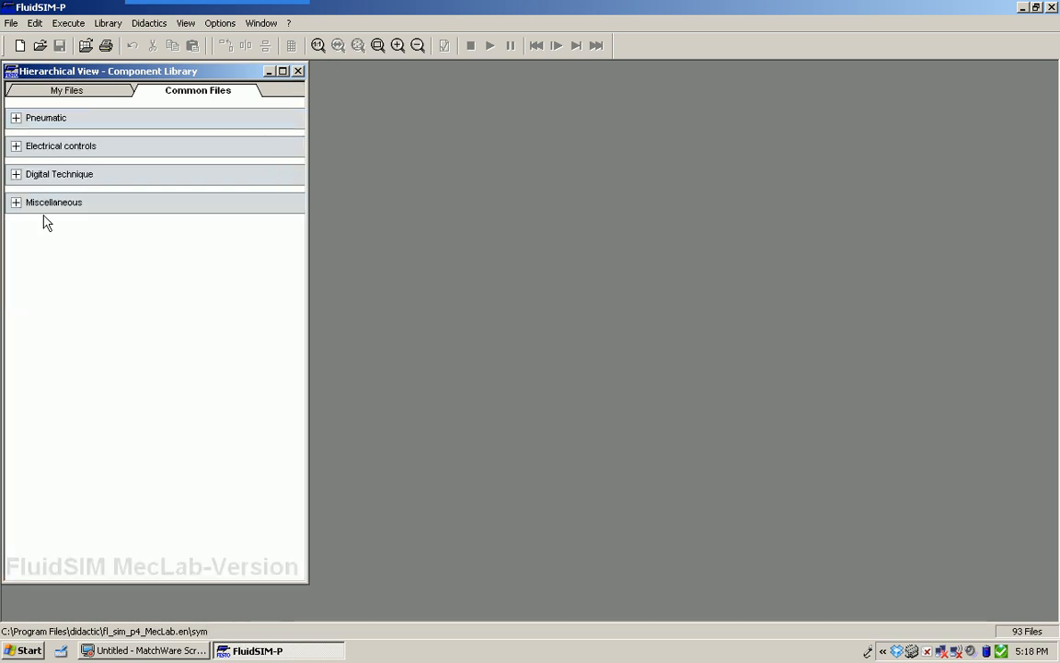
# - Examine the components in the Electrical controls, Digital Technique and Miscellaneous categories, collapsing each one again
pyautogui.click(16, 146)
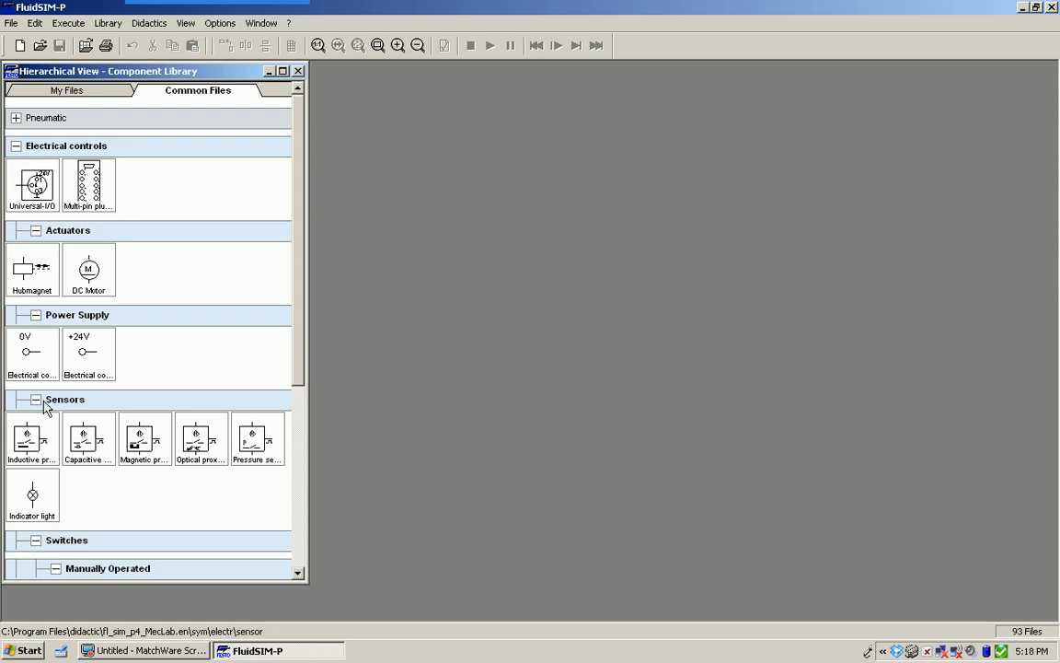
pyautogui.click(16, 147)
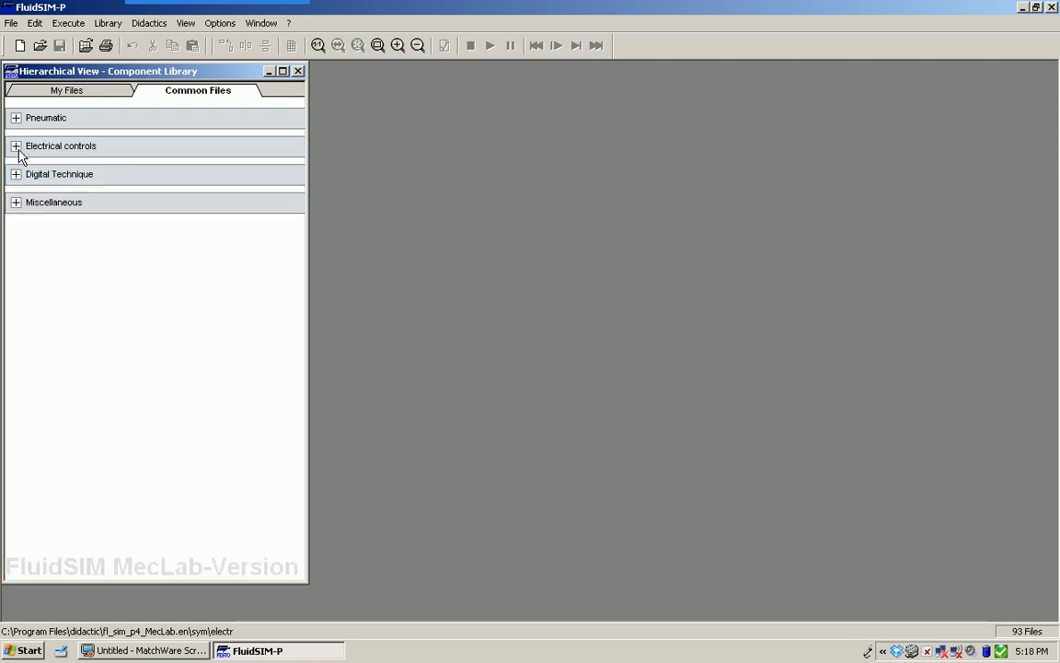
pyautogui.click(15, 174)
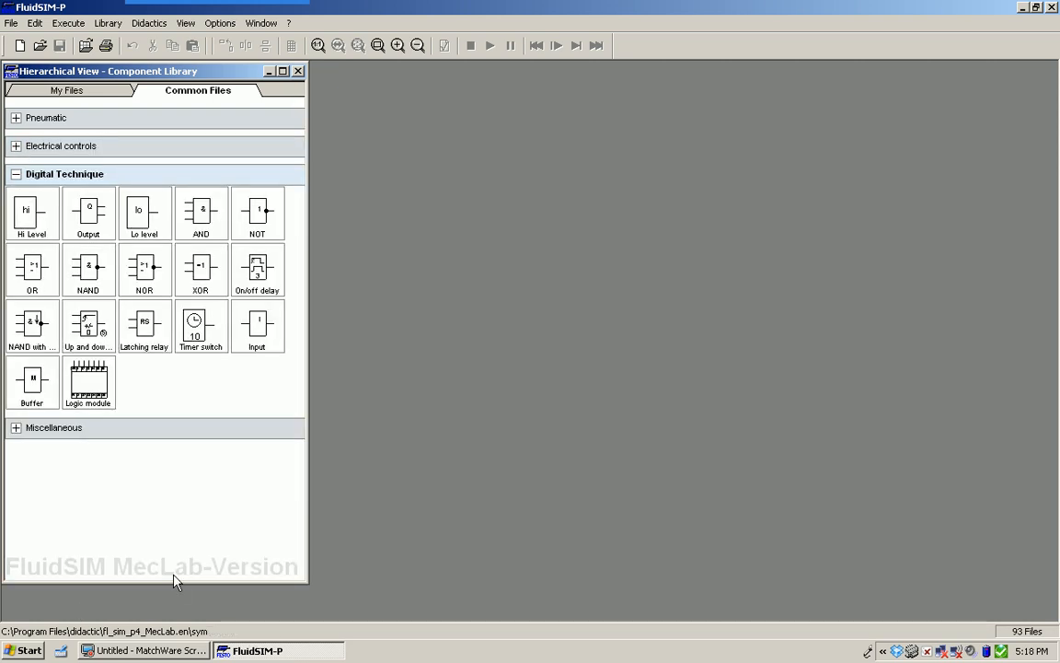
pyautogui.click(16, 175)
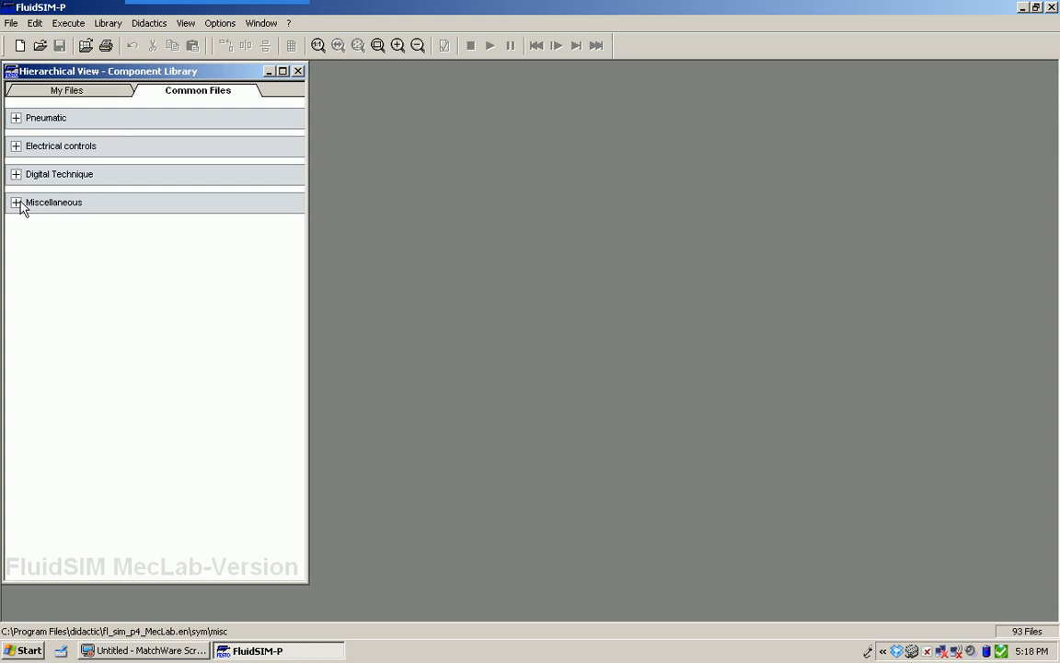
pyautogui.click(15, 202)
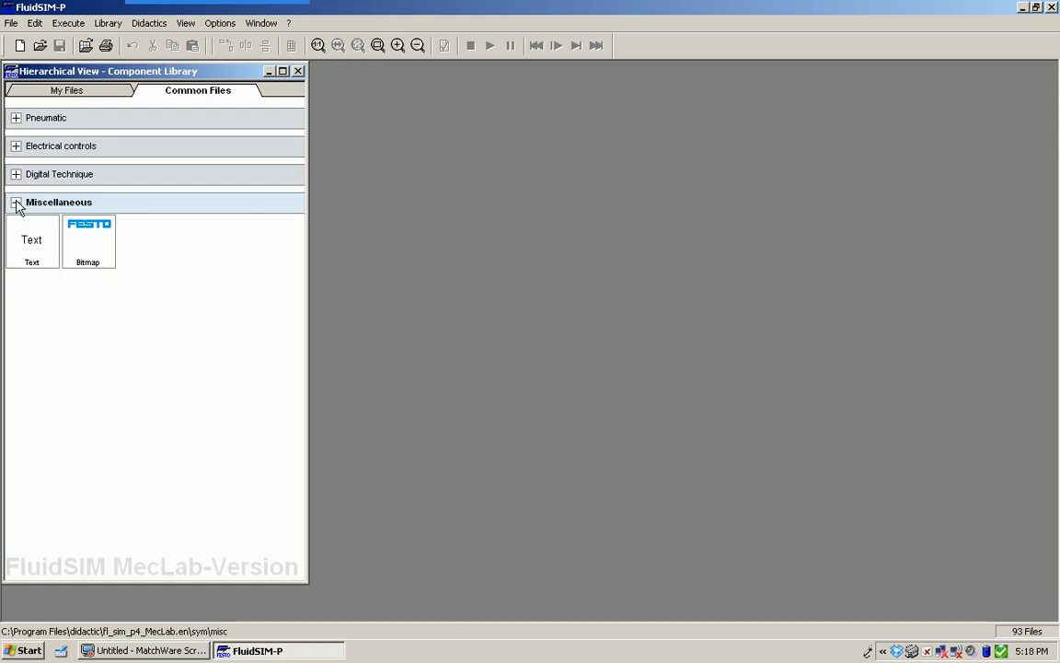
pyautogui.click(16, 202)
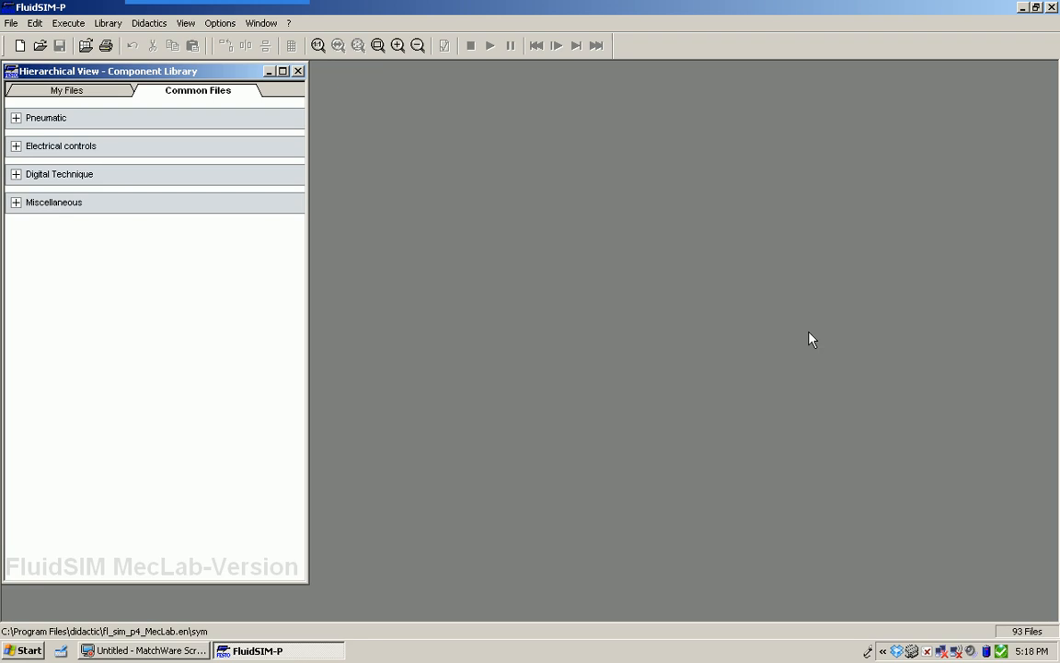
# - Create a new circuit and place a normally closed 3/2-way valve with pushbutton from the mechanically operated valves in it
pyautogui.click(20, 46)
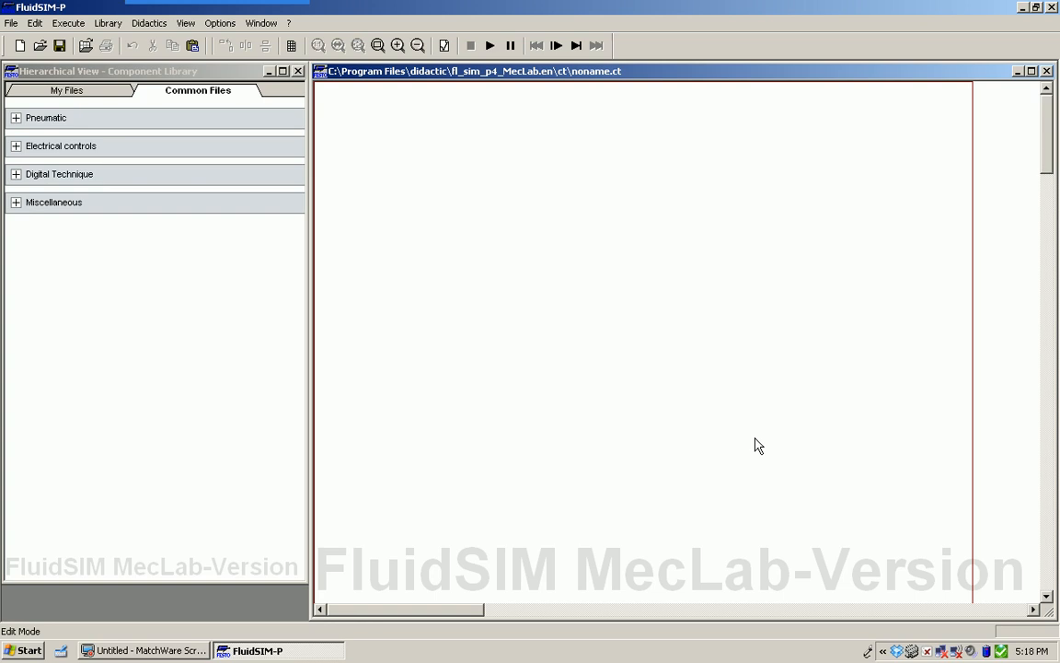
pyautogui.click(16, 121)
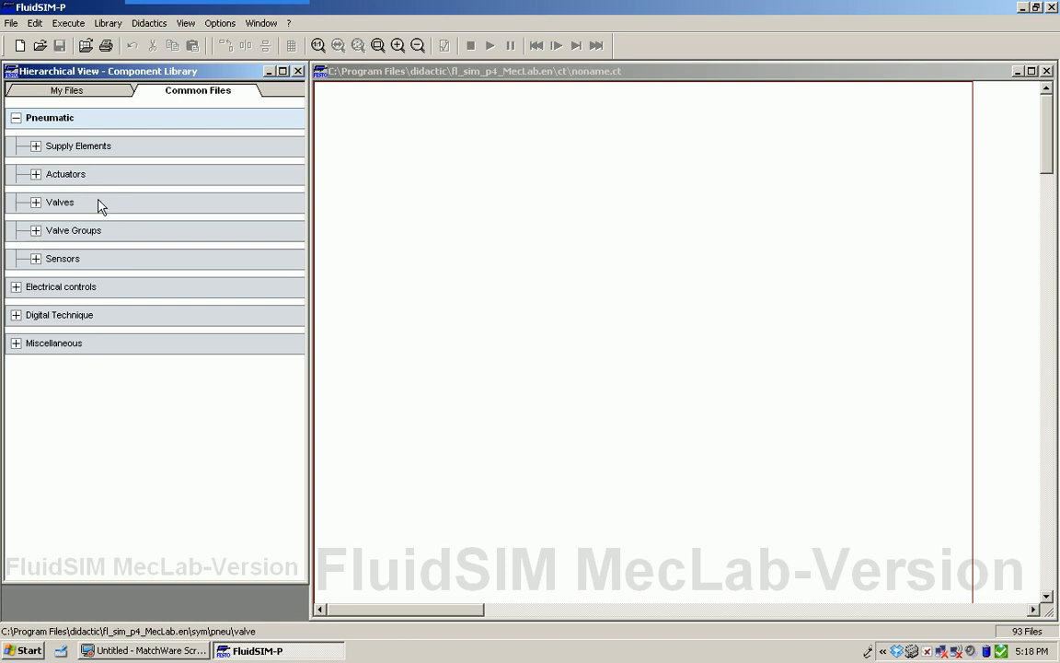
pyautogui.click(36, 204)
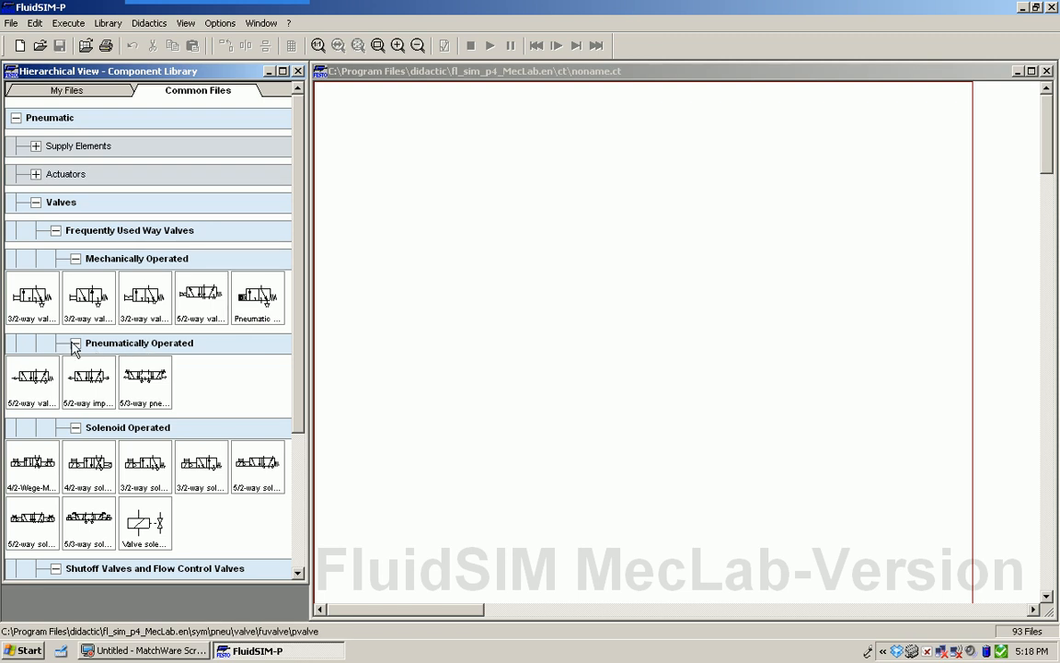
pyautogui.click(44, 296)
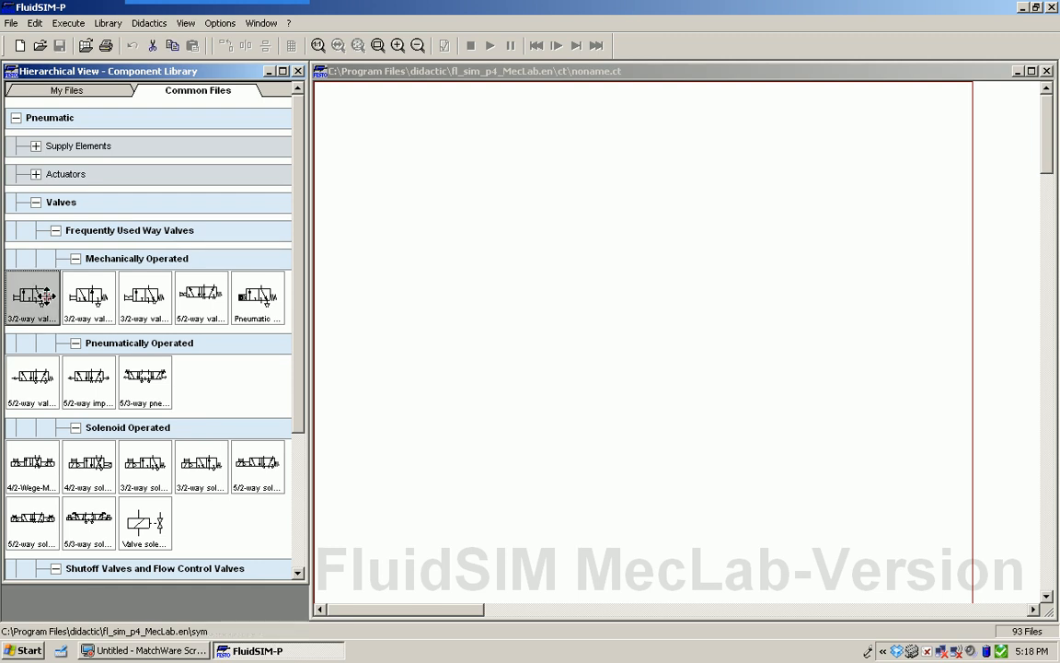
pyautogui.moveTo(44, 296); pyautogui.dragTo(692, 318)
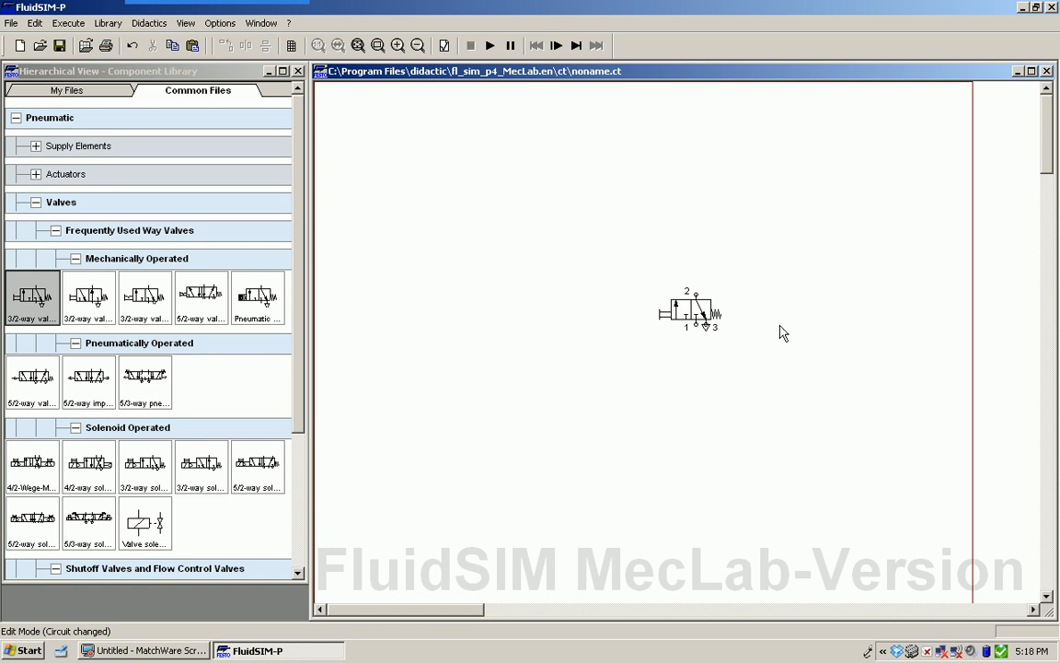
# - Read the component description of the placed 3/2-way pushbutton valve and close it again
pyautogui.click(358, 45)
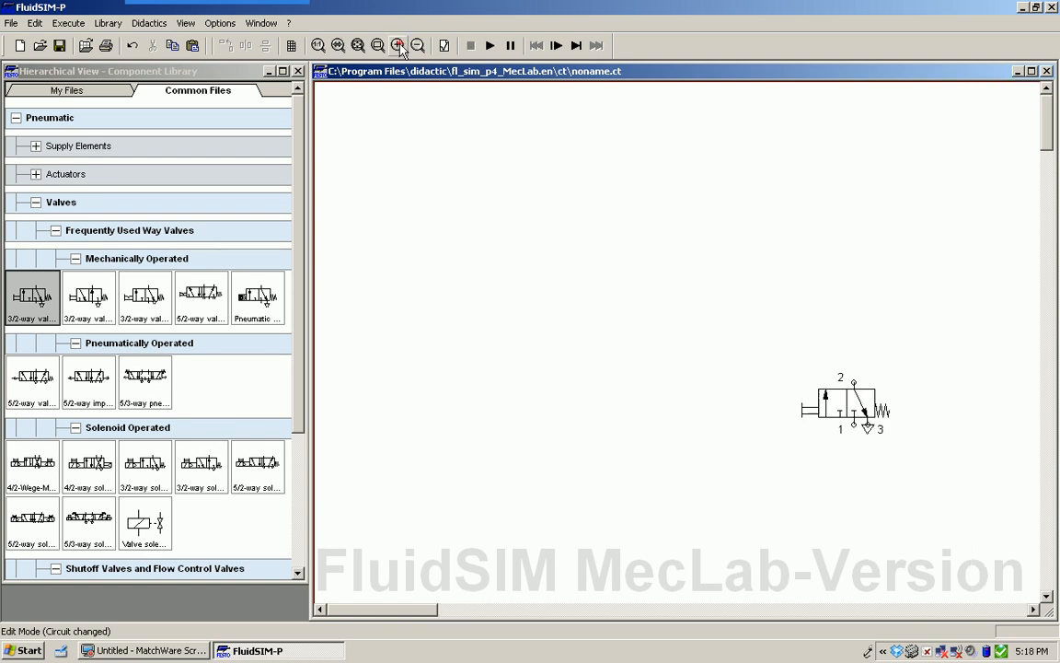
pyautogui.click(399, 46)
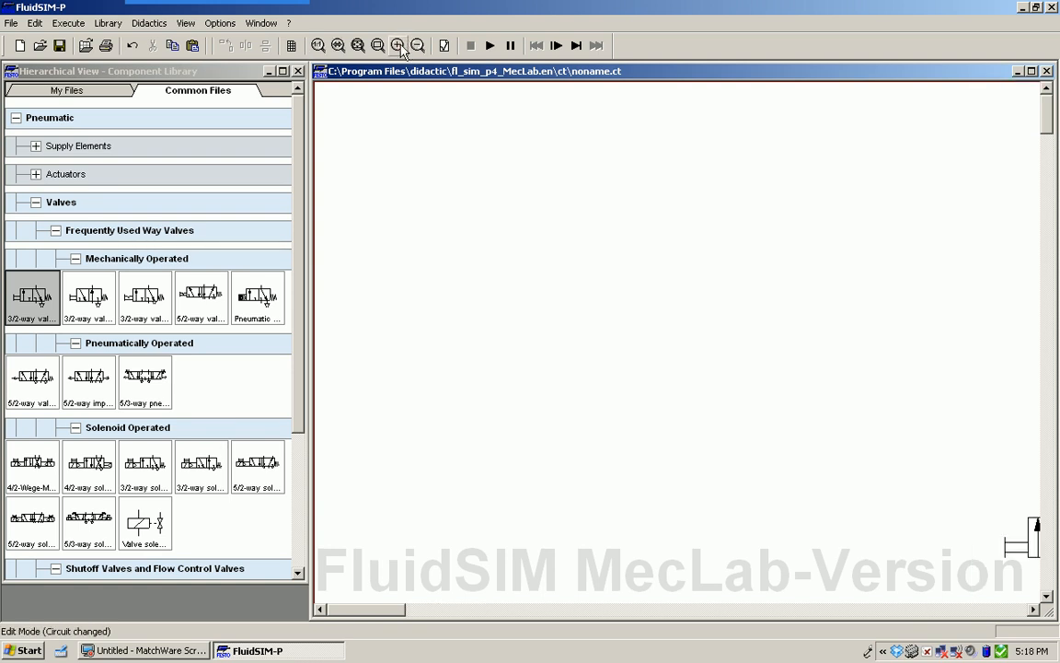
pyautogui.moveTo(368, 610); pyautogui.dragTo(443, 608)
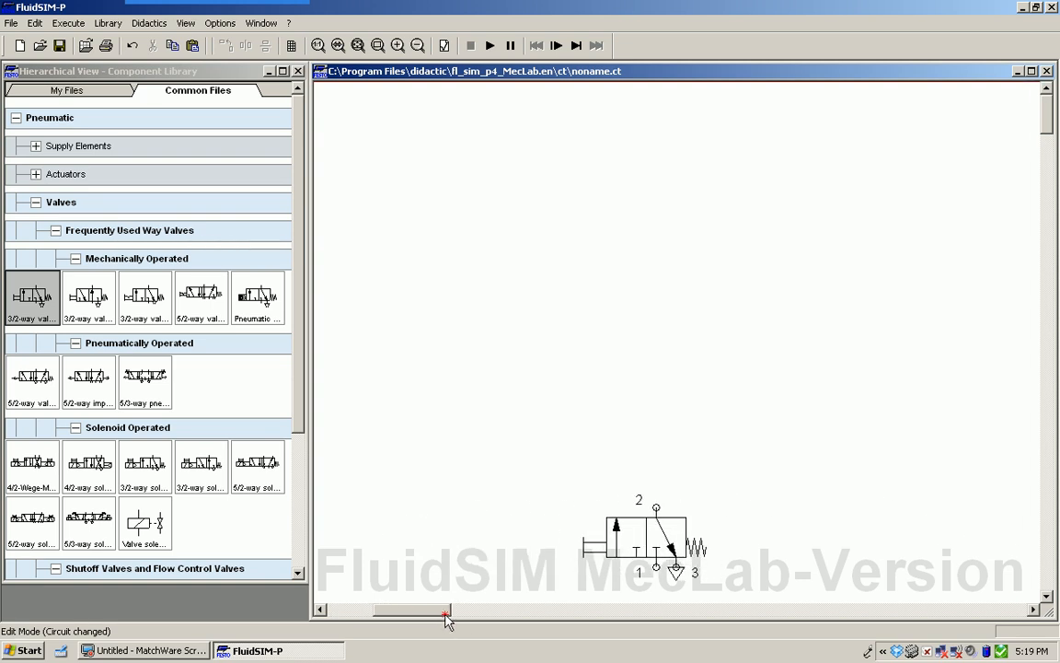
pyautogui.moveTo(1047, 116); pyautogui.dragTo(1047, 138)
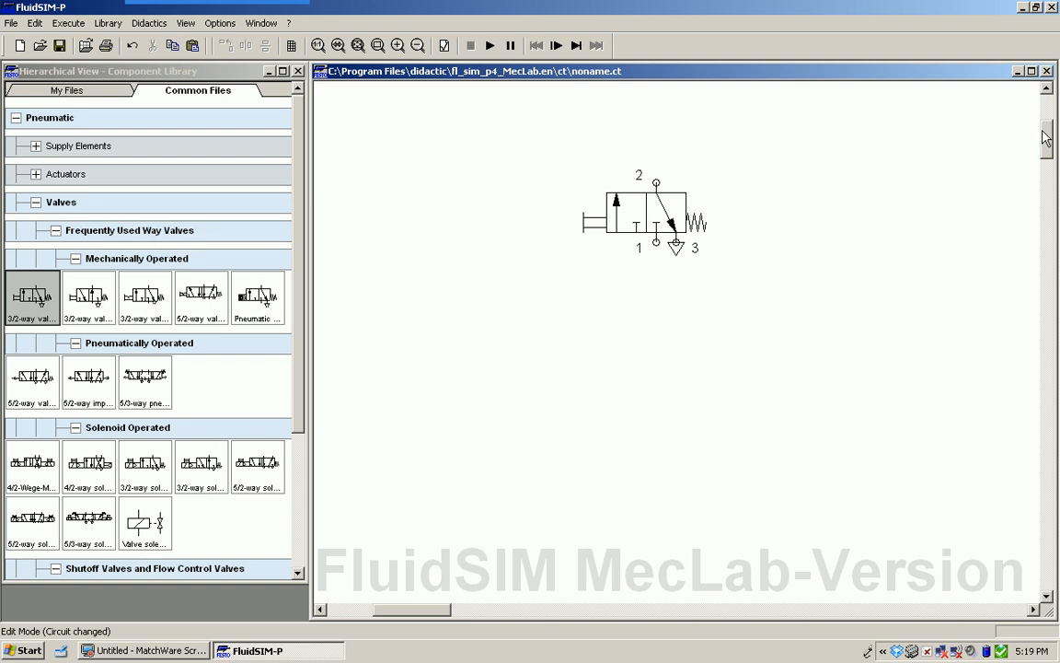
pyautogui.rightClick(656, 216)
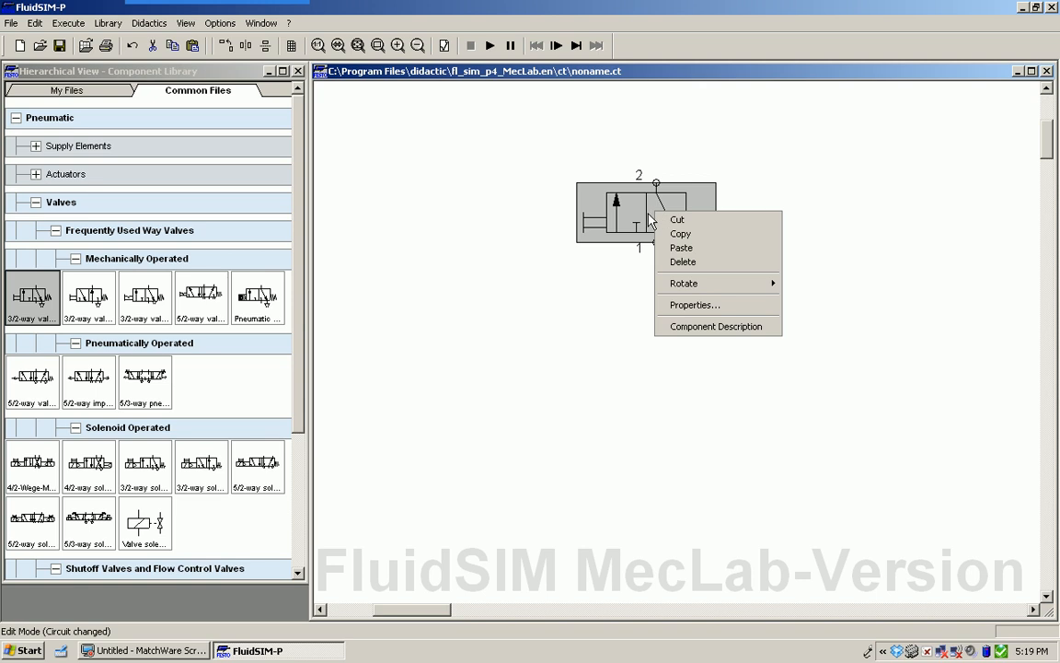
pyautogui.click(752, 328)
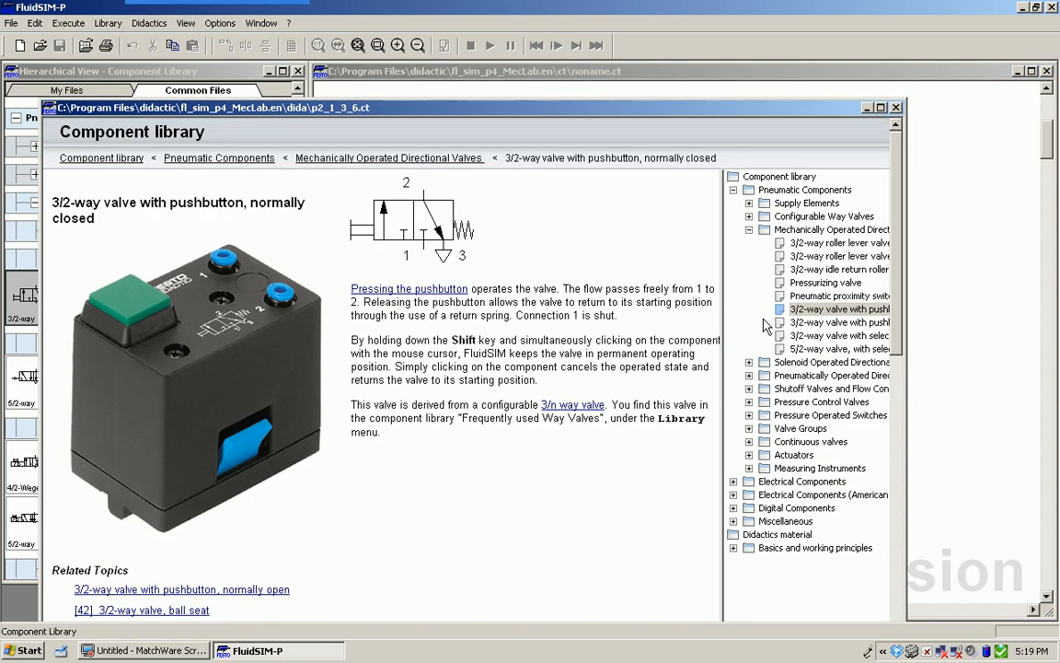
pyautogui.moveTo(787, 120); pyautogui.dragTo(833, 76)
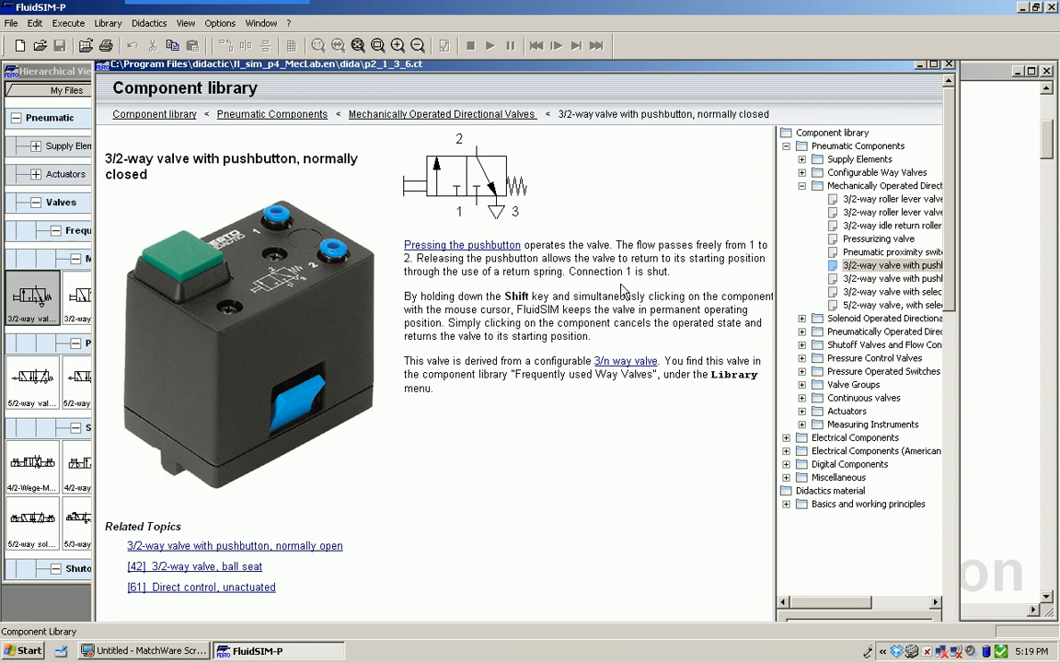
pyautogui.click(951, 65)
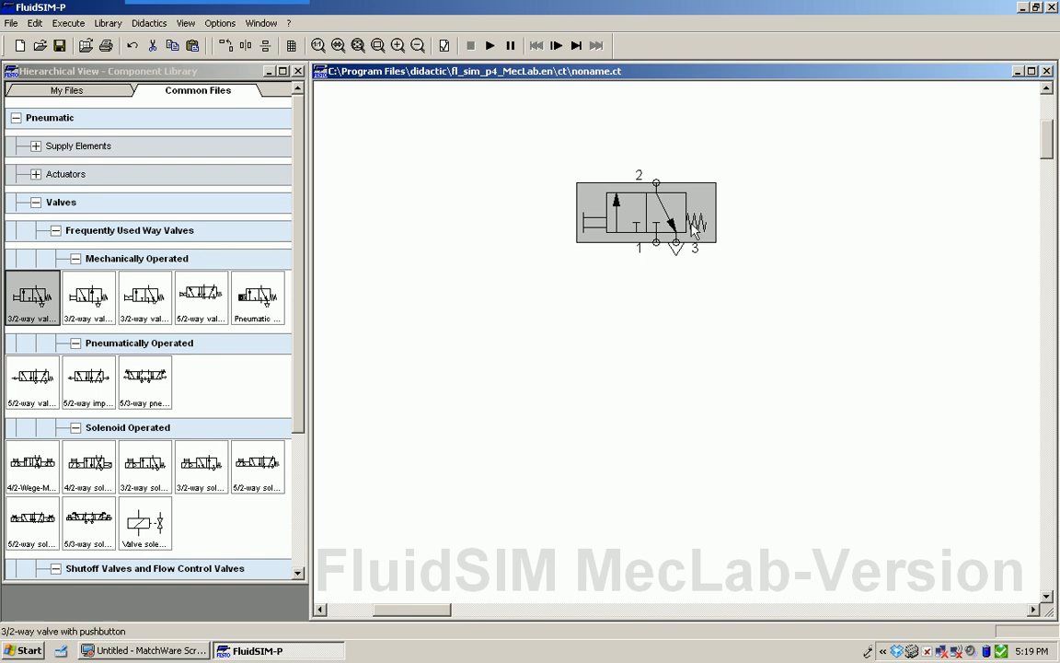
# - Move the 3/2-way valve straight down to the middle of the drawing area and deselect it
pyautogui.moveTo(672, 212)
pyautogui.moveTo(671, 211); pyautogui.dragTo(671, 294)
pyautogui.moveTo(671, 301)
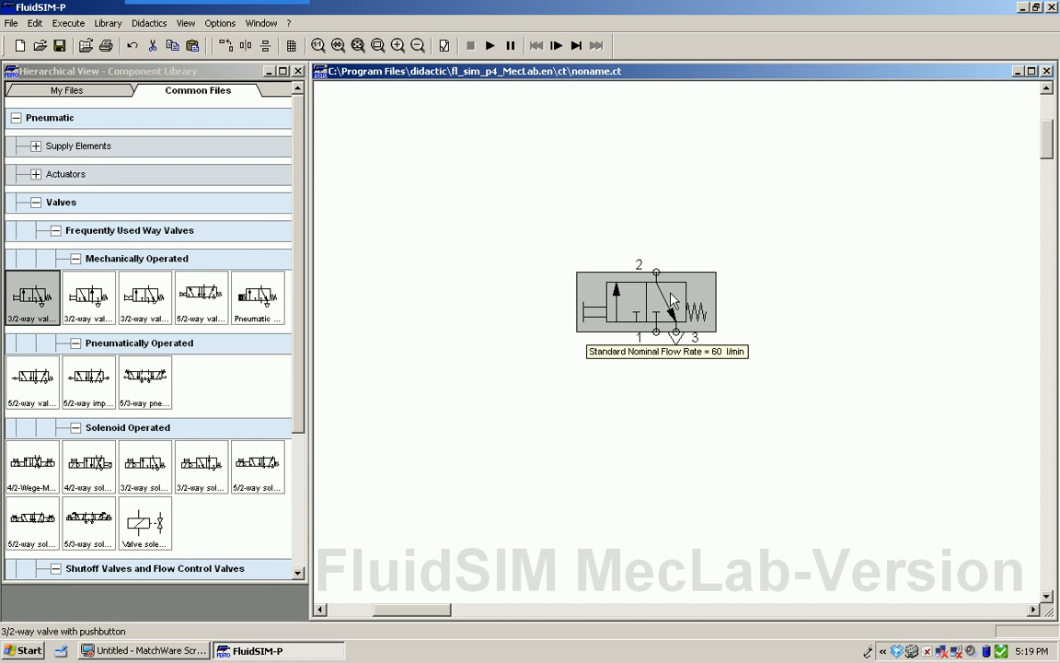
pyautogui.click(812, 350)
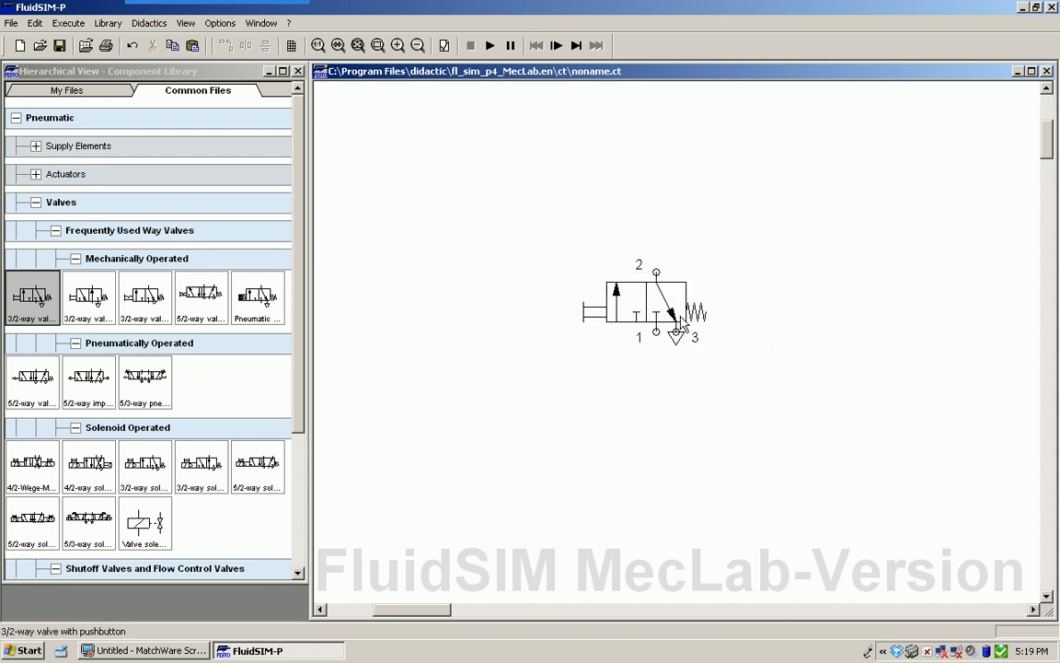
pyautogui.moveTo(689, 317)
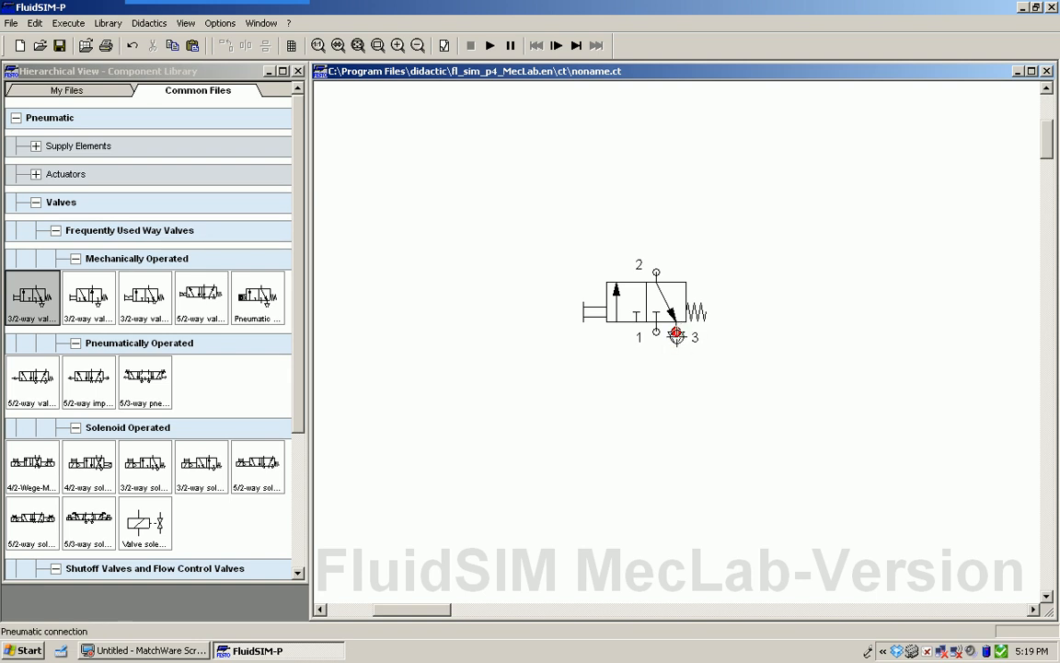
# - Place a compressed air supply from the pneumatic supply elements just below the 3/2-way valve
pyautogui.click(41, 147)
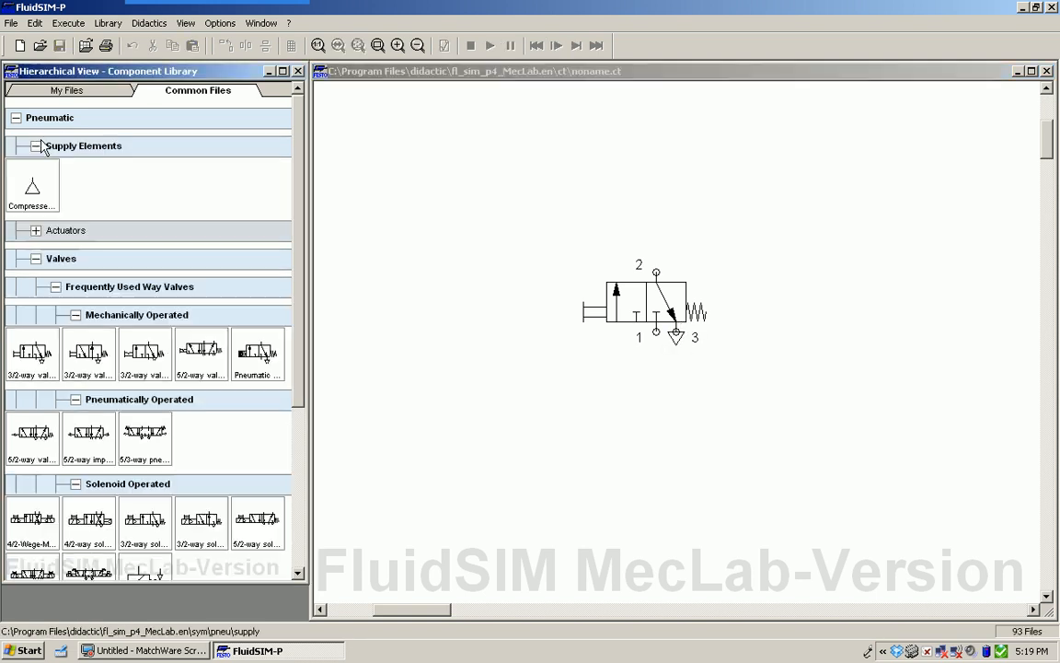
pyautogui.click(35, 188)
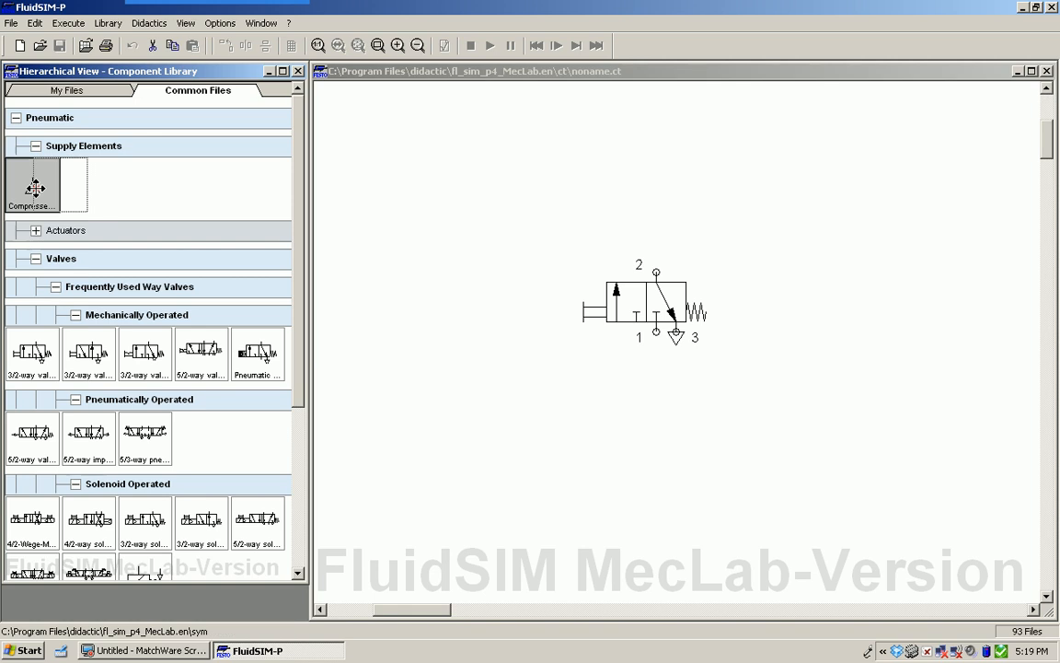
pyautogui.moveTo(35, 188); pyautogui.dragTo(657, 438)
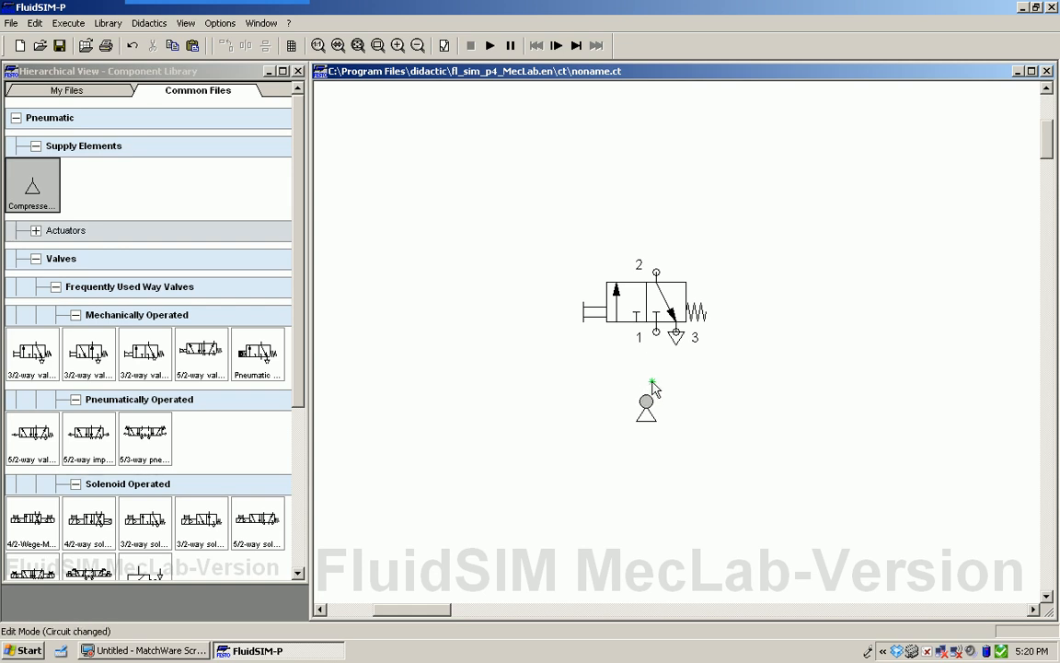
pyautogui.rightClick(659, 361)
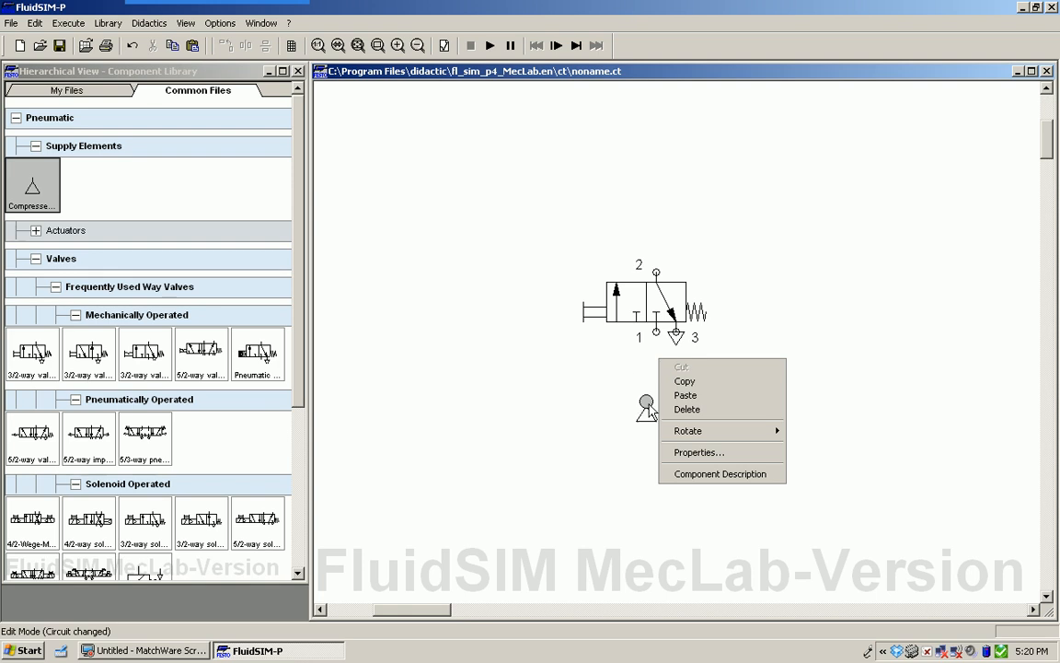
pyautogui.click(603, 399)
# - Connect the compressed air supply to port 1 of the 3/2-way valve and align it directly beneath that port
pyautogui.moveTo(647, 402); pyautogui.dragTo(656, 331)
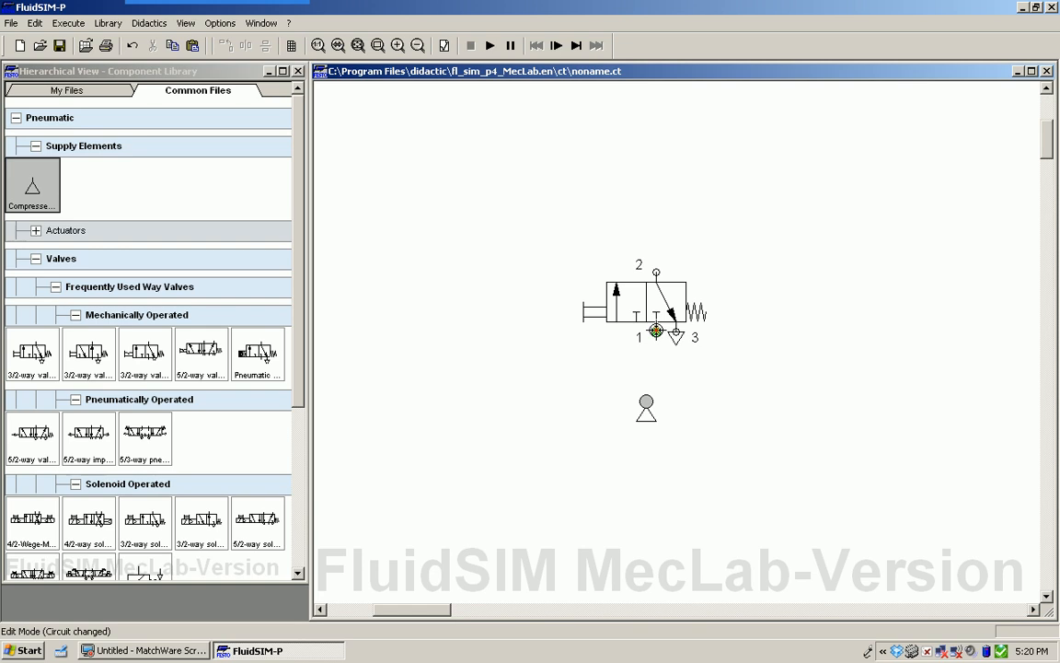
pyautogui.moveTo(656, 331); pyautogui.dragTo(656, 330)
pyautogui.moveTo(647, 416)
pyautogui.moveTo(647, 416); pyautogui.dragTo(652, 383)
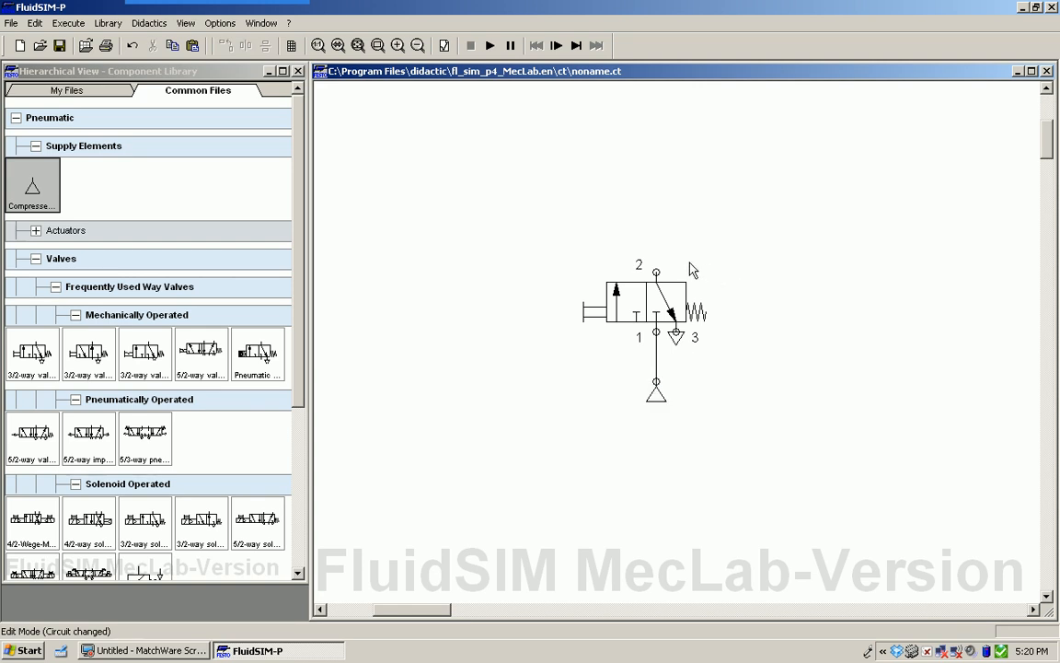
# - Place a single acting cylinder directly above the 3/2-way valve and connect valve port 2 to the cylinder's port
pyautogui.moveTo(689, 308)
pyautogui.click(35, 231)
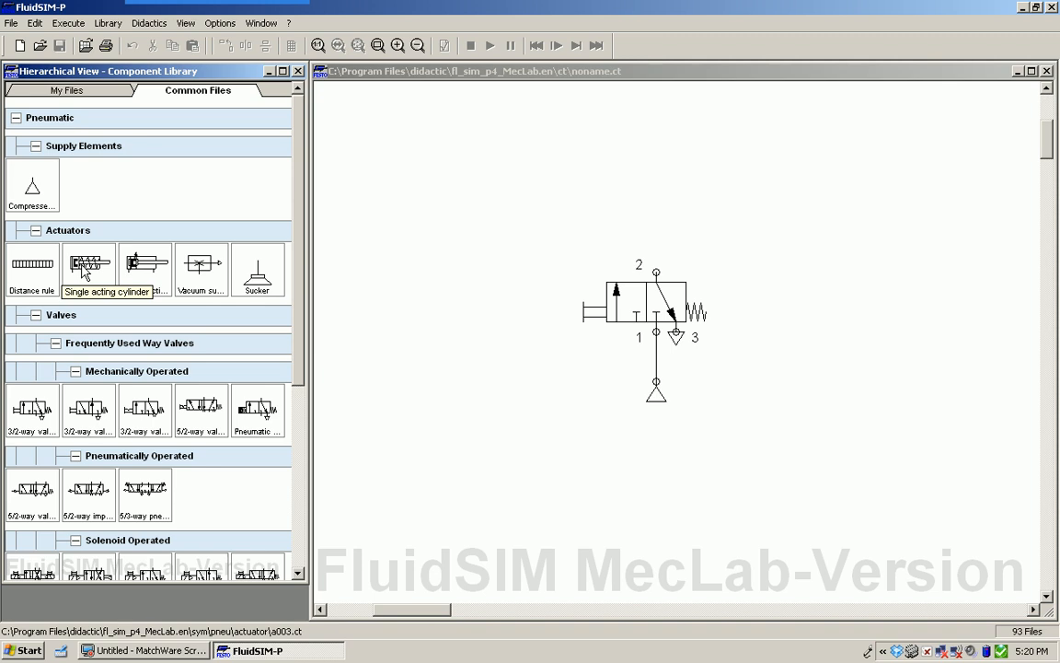
pyautogui.moveTo(83, 266); pyautogui.dragTo(419, 258)
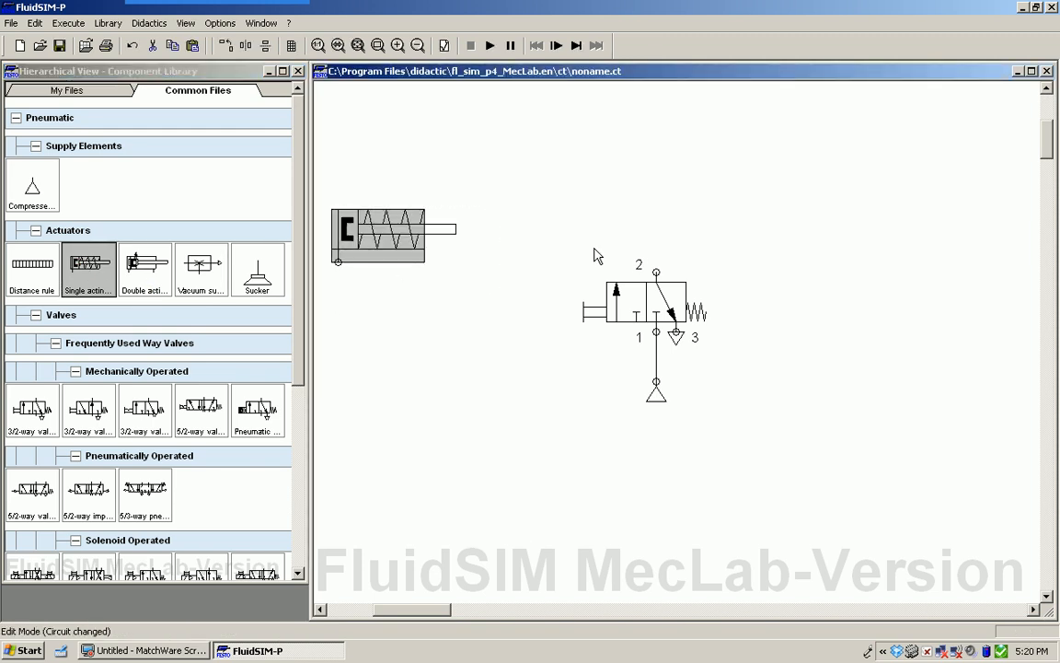
pyautogui.moveTo(381, 228)
pyautogui.mouseDown()
pyautogui.moveTo(601, 158)
pyautogui.moveTo(699, 149)
pyautogui.mouseUp()
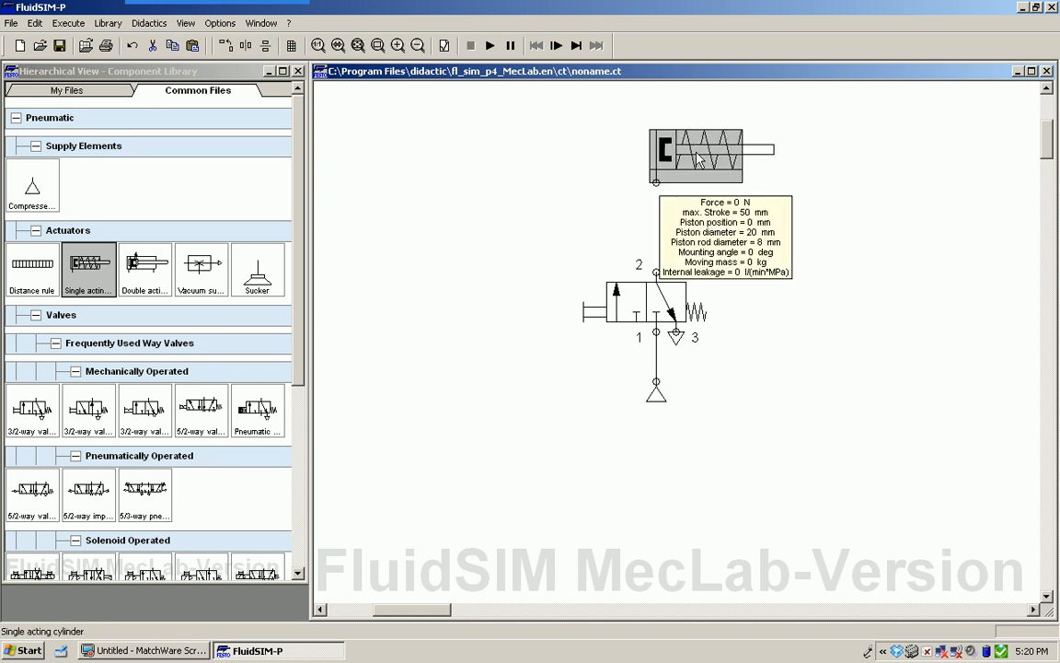
pyautogui.click(738, 366)
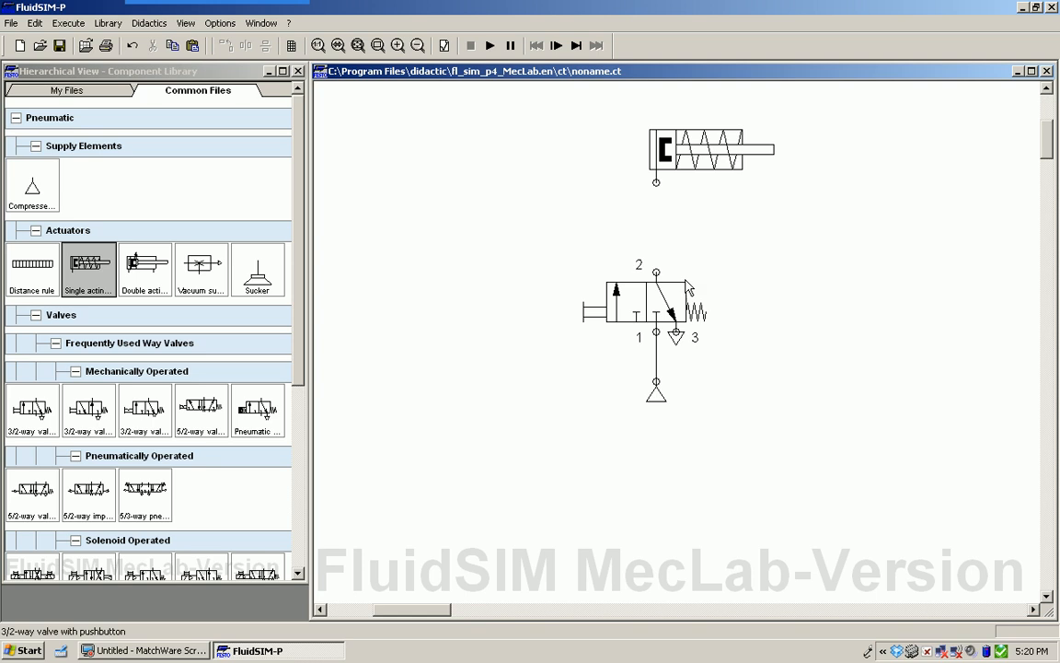
pyautogui.moveTo(656, 273)
pyautogui.mouseDown()
pyautogui.moveTo(672, 246)
pyautogui.moveTo(659, 248)
pyautogui.moveTo(656, 182)
pyautogui.mouseUp()
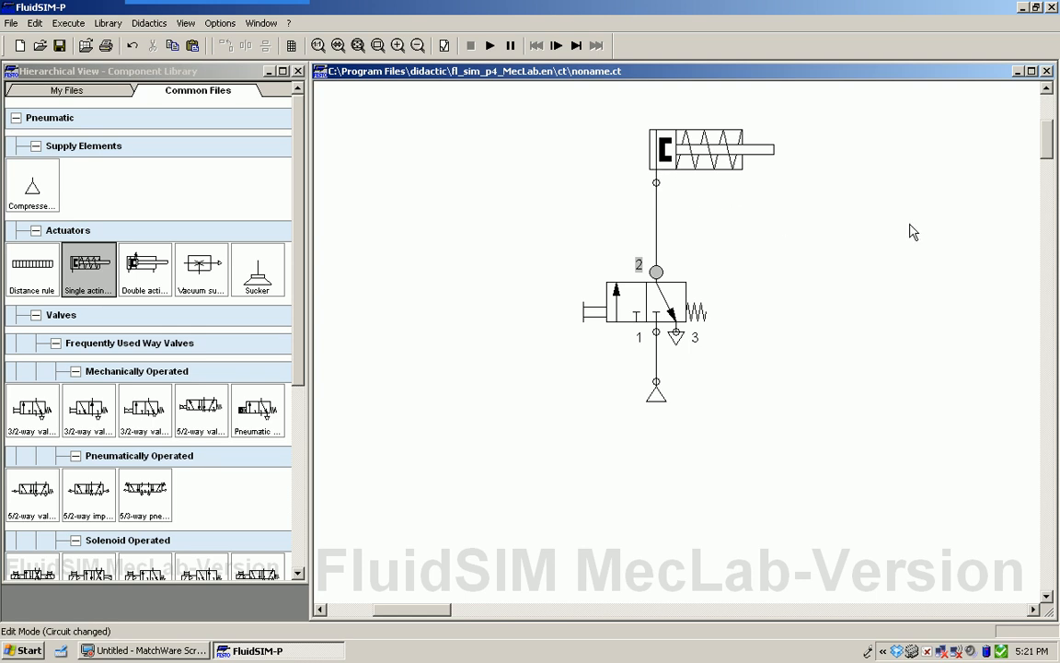
# - Read the component description of the single acting cylinder, including its adjustable parameters, then close it and deselect the cylinder
pyautogui.rightClick(702, 150)
pyautogui.click(764, 261)
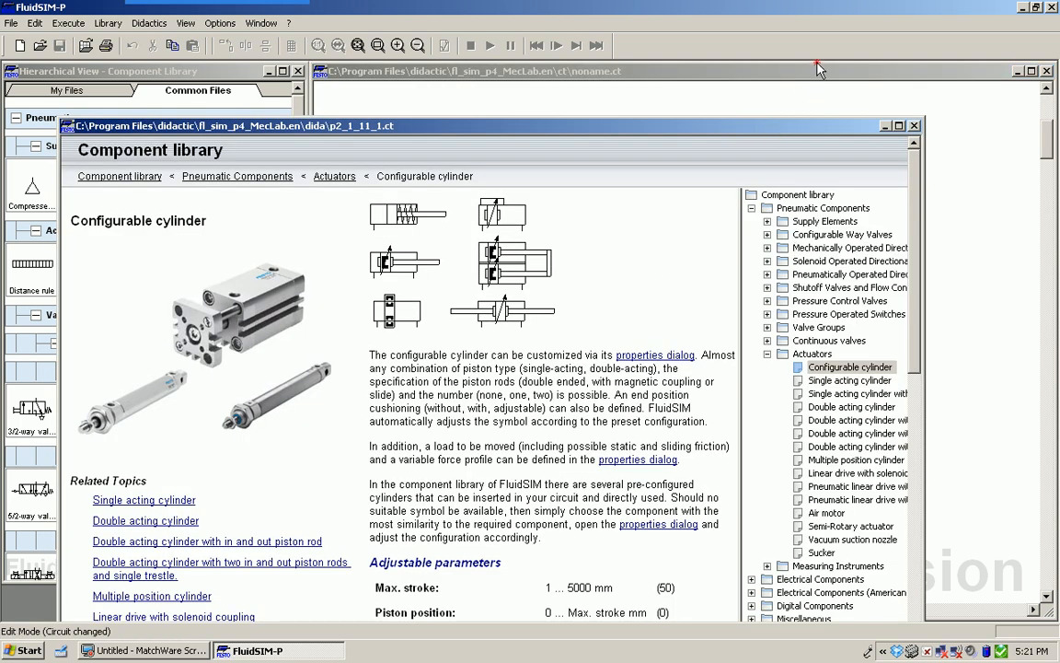
pyautogui.moveTo(768, 132); pyautogui.dragTo(814, 69)
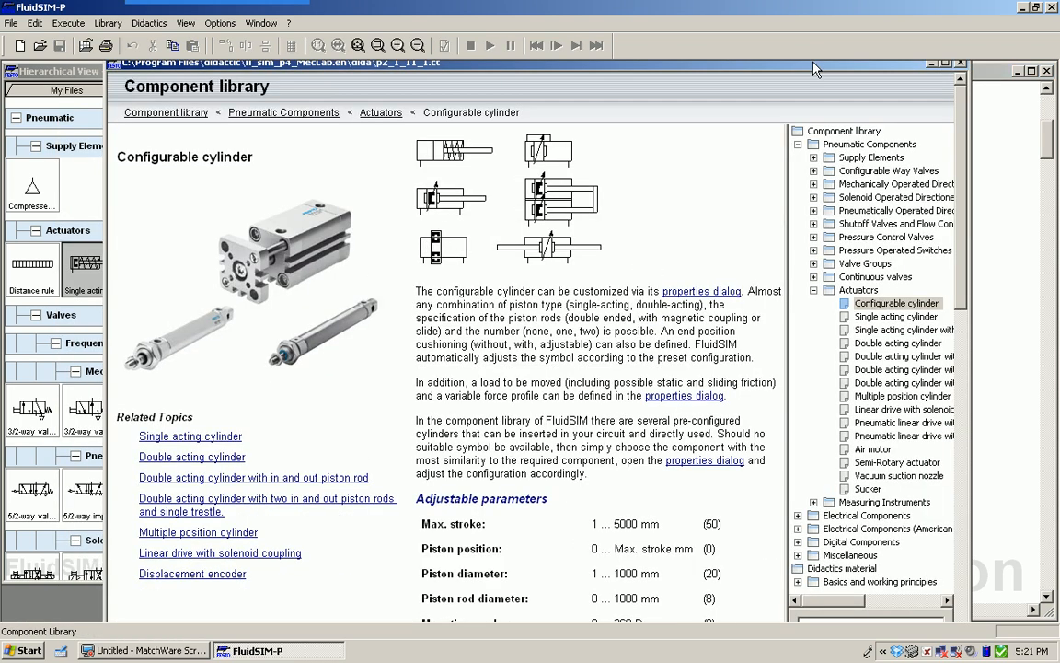
pyautogui.click(230, 439)
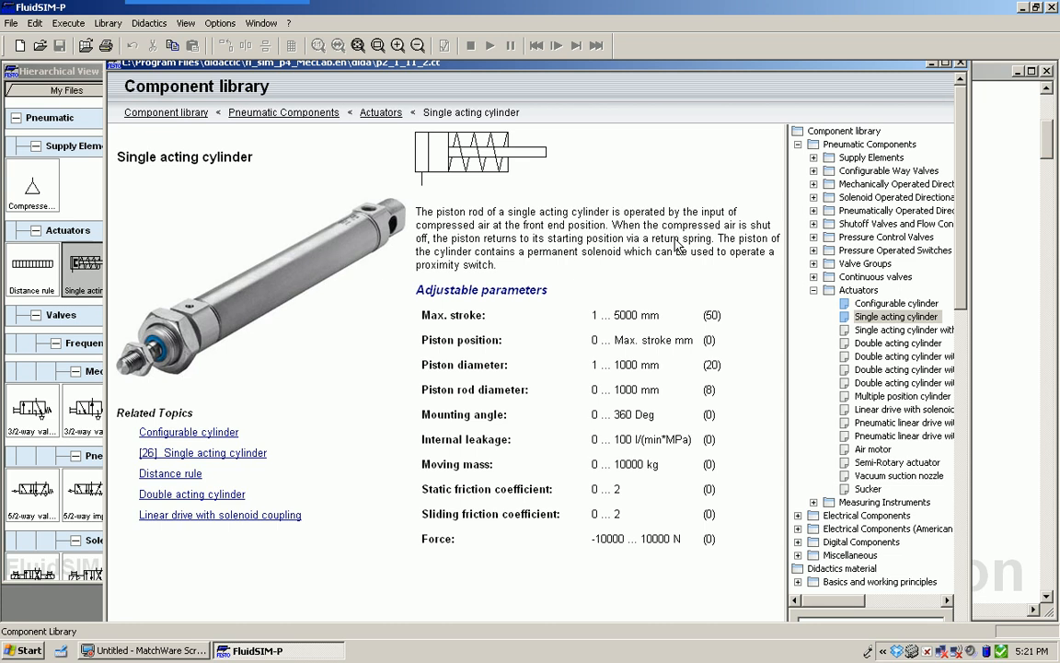
pyautogui.moveTo(902, 65); pyautogui.dragTo(901, 78)
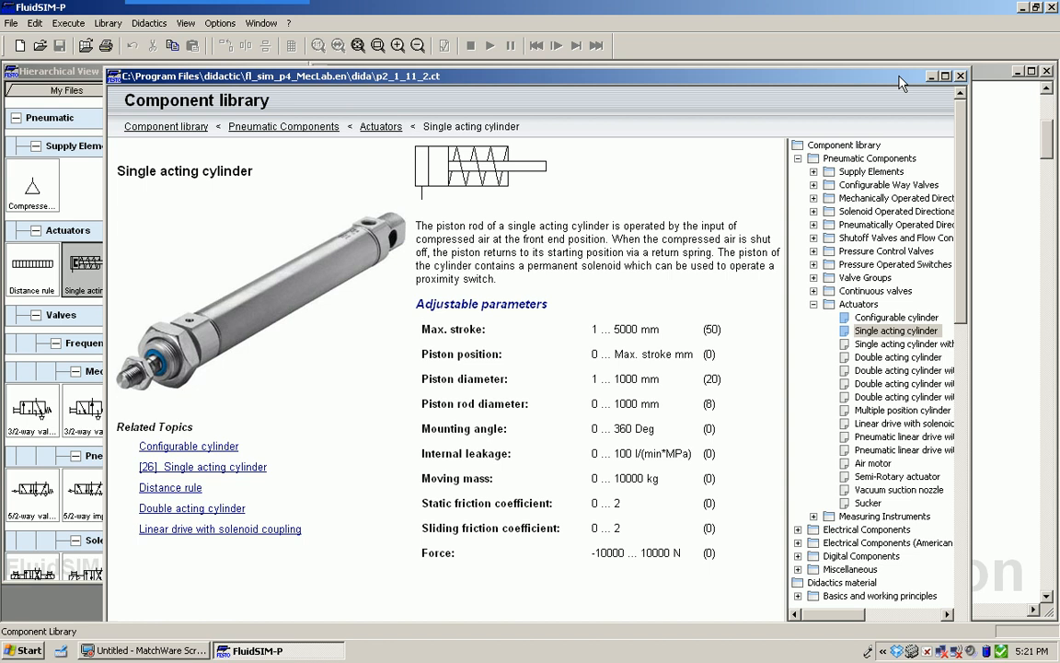
pyautogui.click(960, 76)
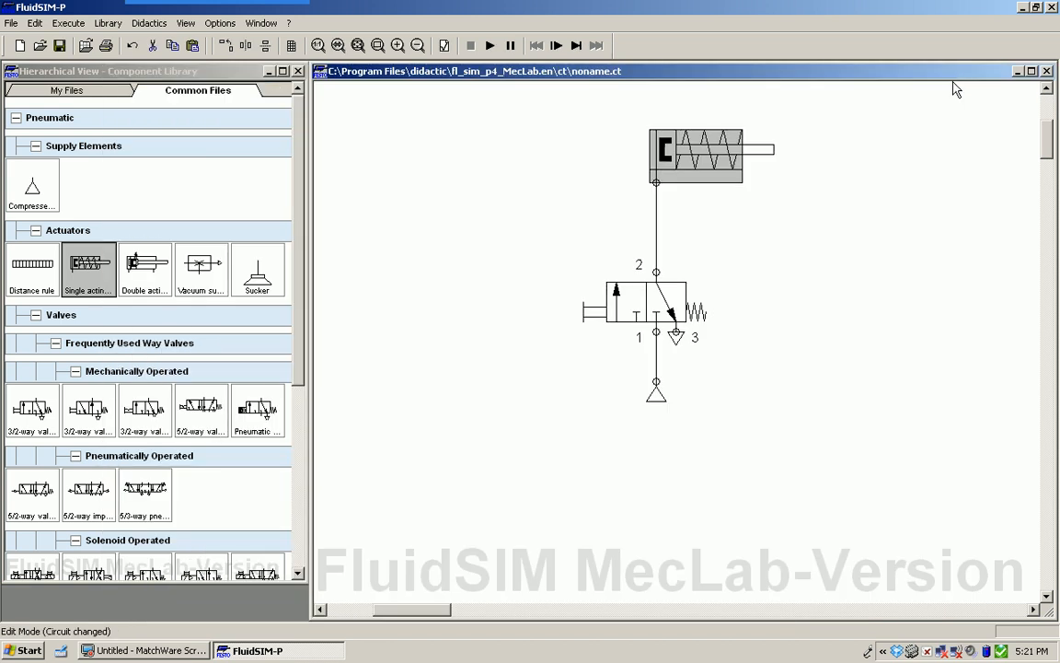
pyautogui.click(811, 306)
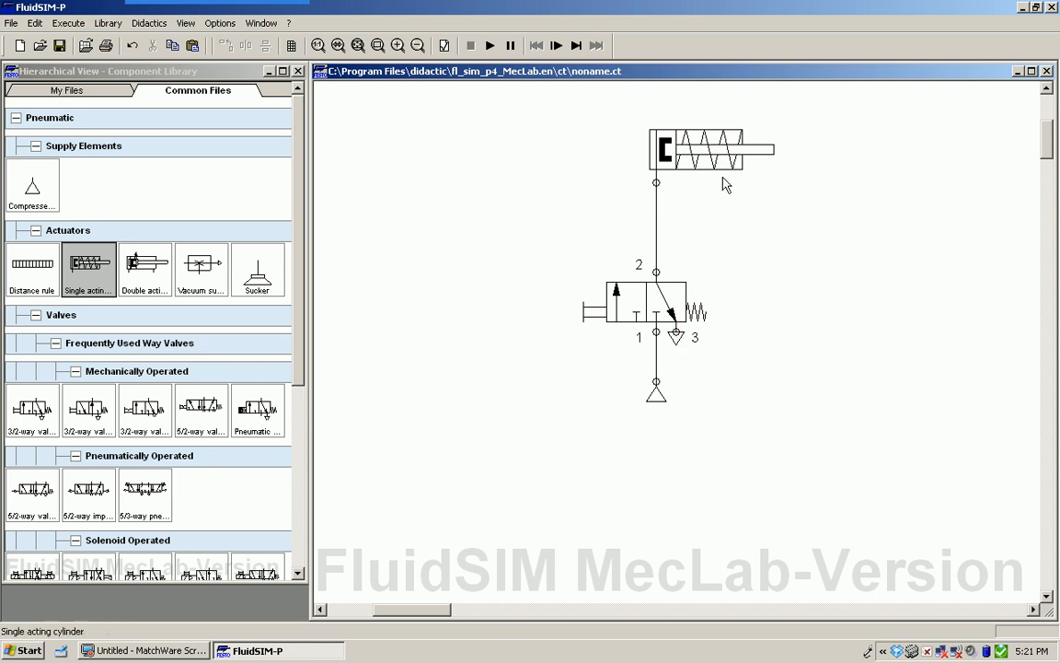
# - Start the simulation and raise the compressed air supply's operating pressure to 1.6 MPa, then return it to its original setting
pyautogui.click(492, 46)
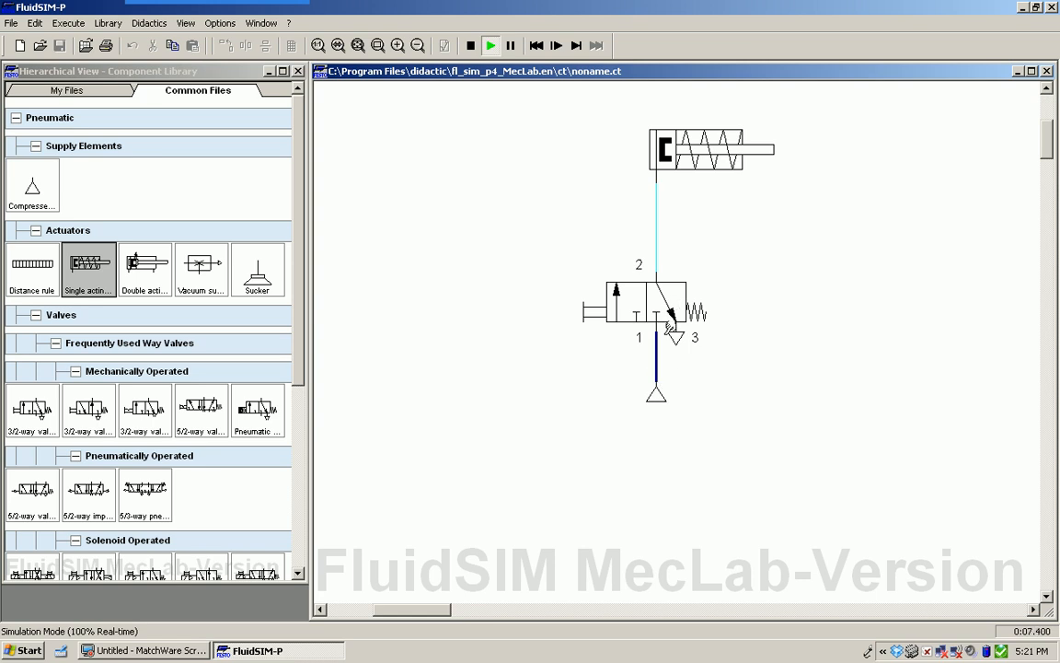
pyautogui.click(660, 402)
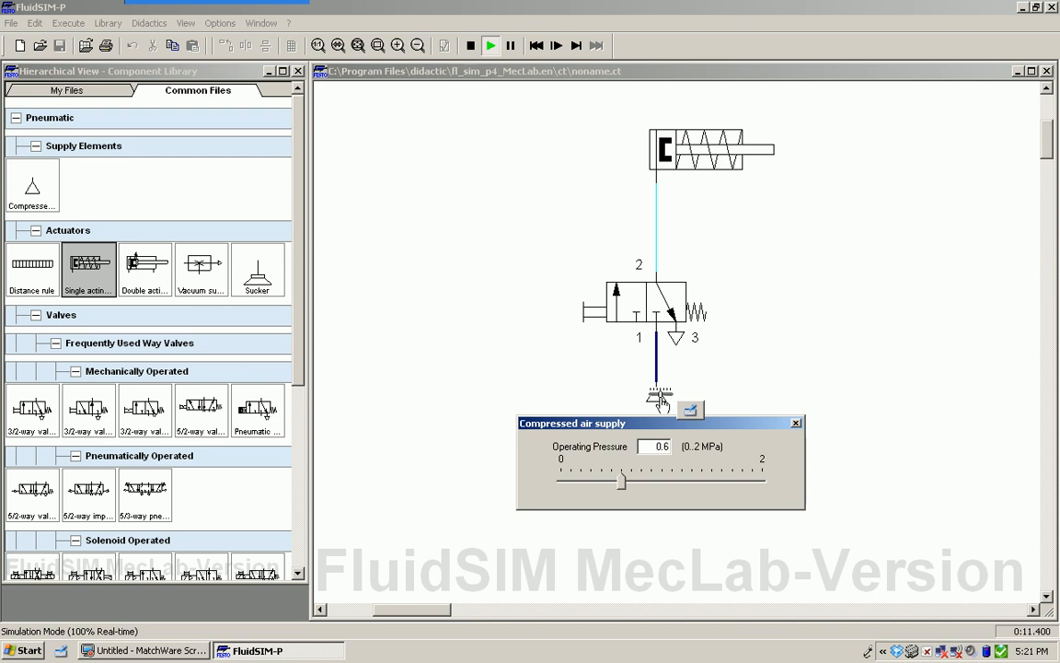
pyautogui.moveTo(626, 482); pyautogui.dragTo(721, 483)
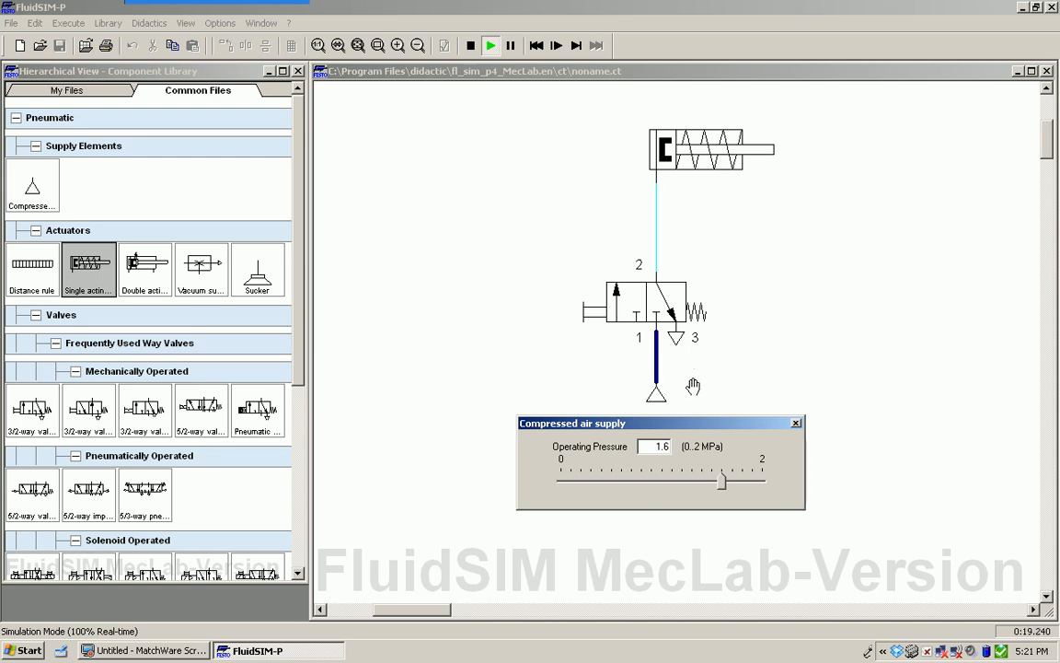
pyautogui.moveTo(725, 483); pyautogui.dragTo(624, 487)
pyautogui.click(758, 369)
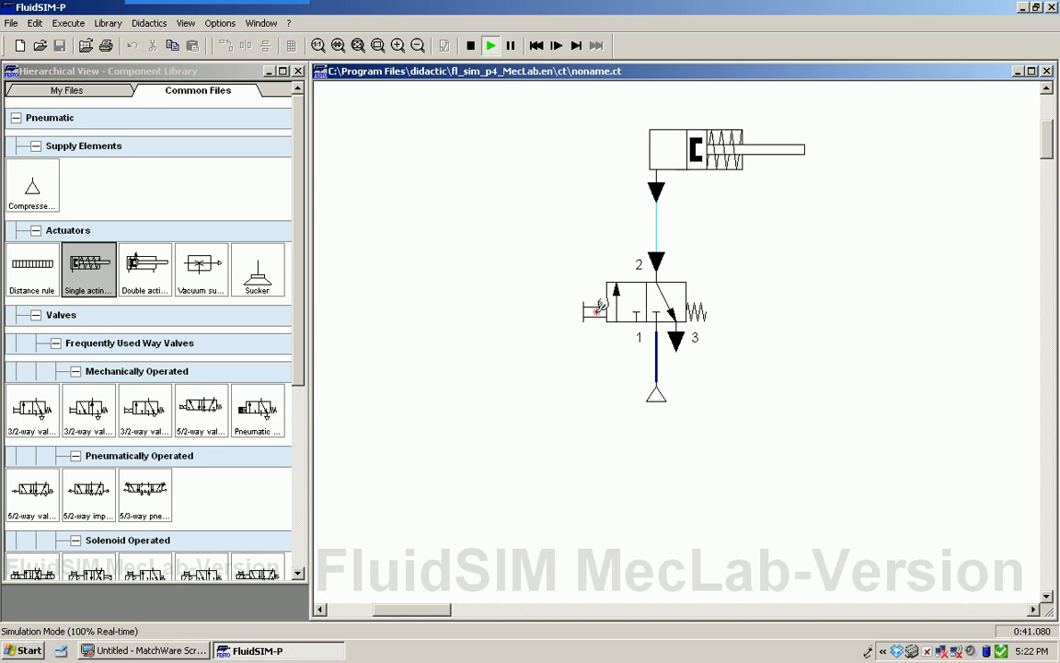
# - Actuate the 3/2-way valve's pushbutton repeatedly in the running simulation to extend and retract the single acting cylinder
pyautogui.click(599, 304)
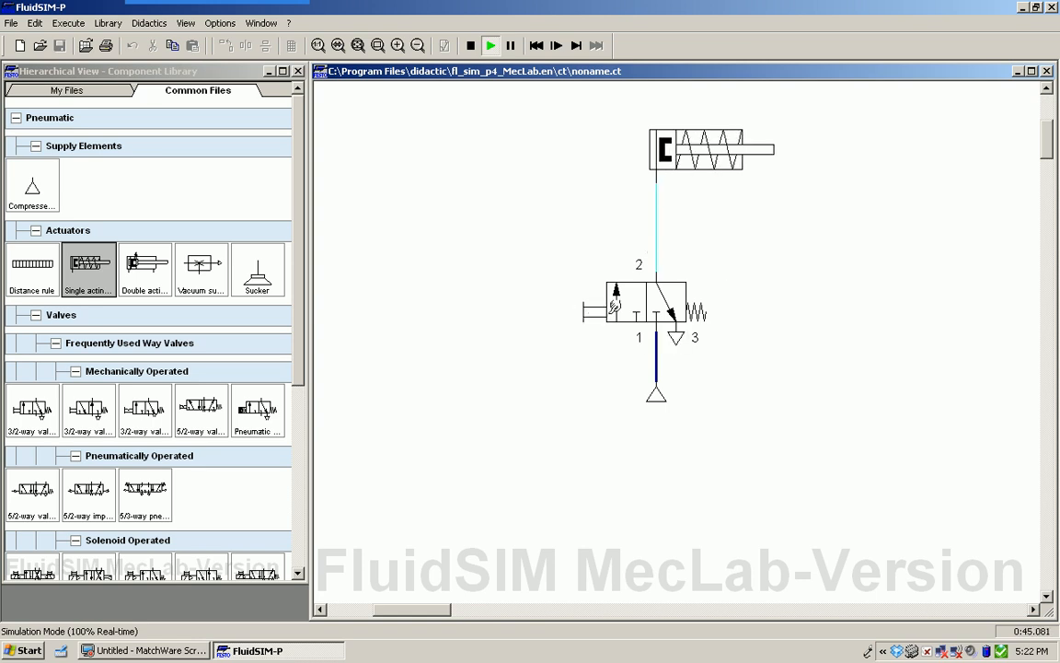
pyautogui.click(596, 307)
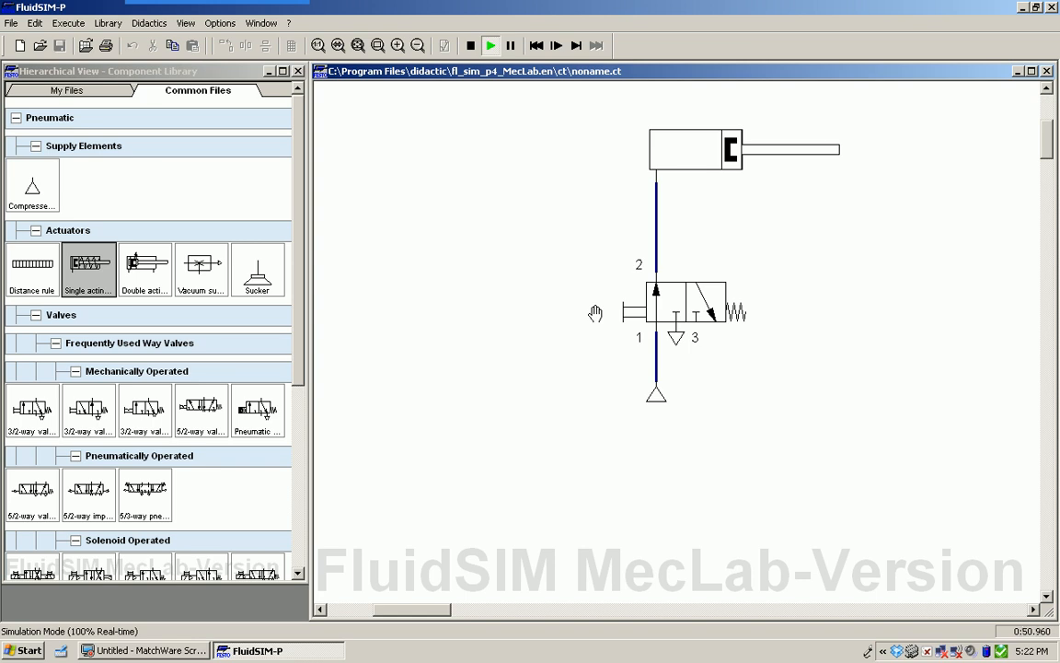
pyautogui.click(596, 313)
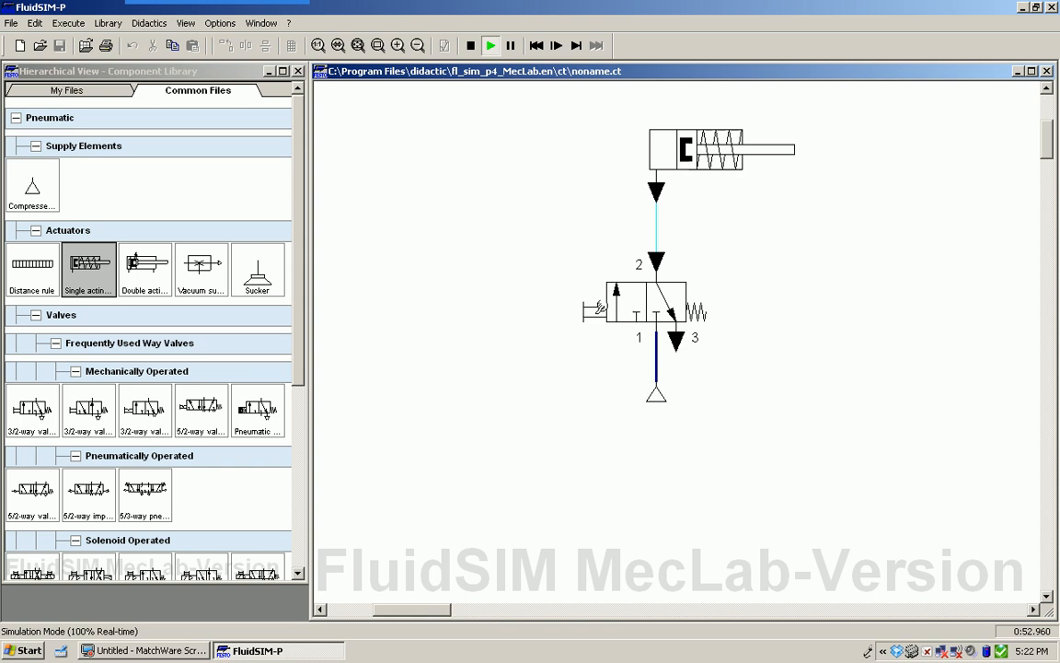